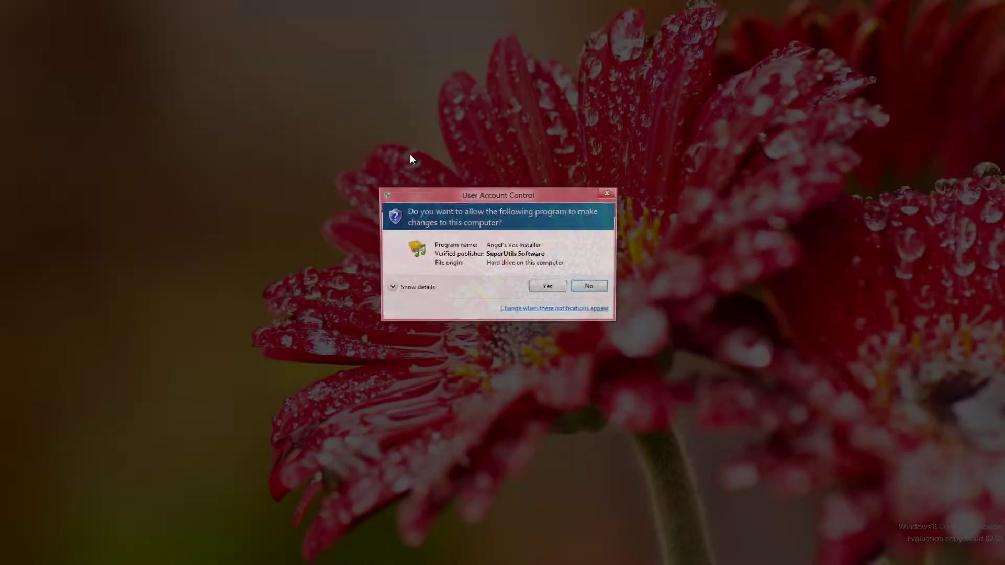
Step: Allow the Angel's Vox 1.7 installer to run and complete setup, accepting the license, with the program and Readme set to open
left_click(548, 288)
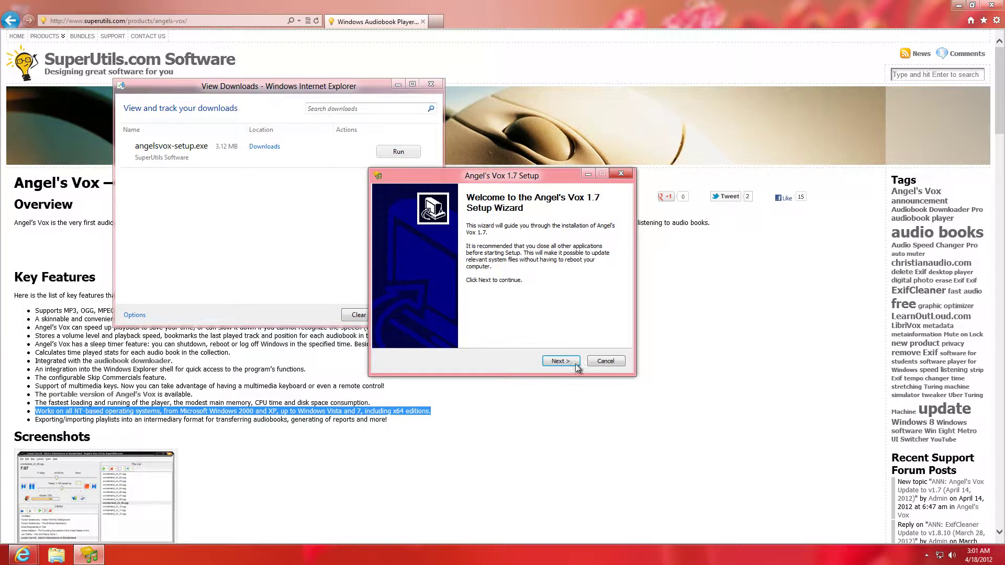
left_click(576, 365)
left_click_drag(614, 251, 615, 302)
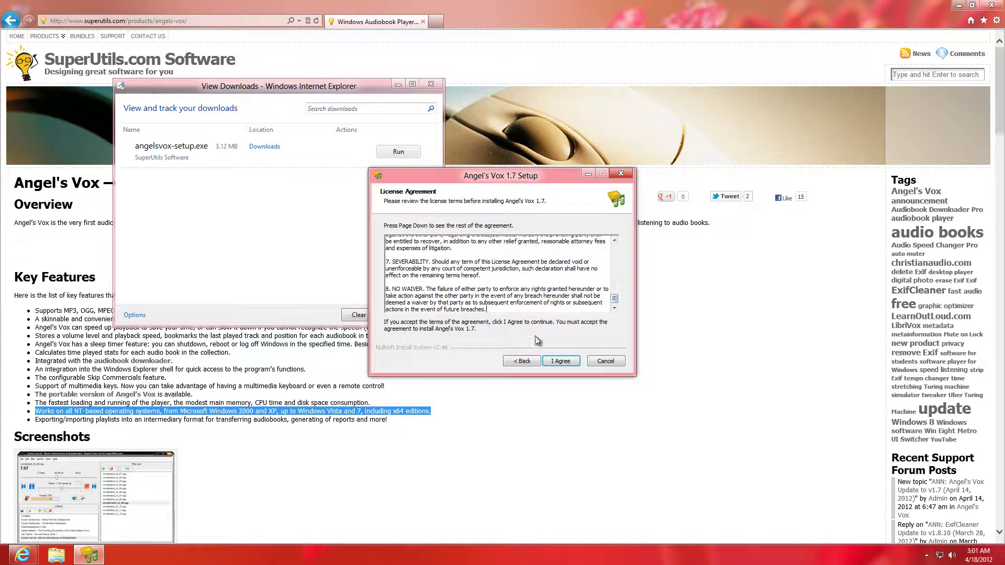
left_click(560, 361)
left_click(559, 363)
left_click(560, 362)
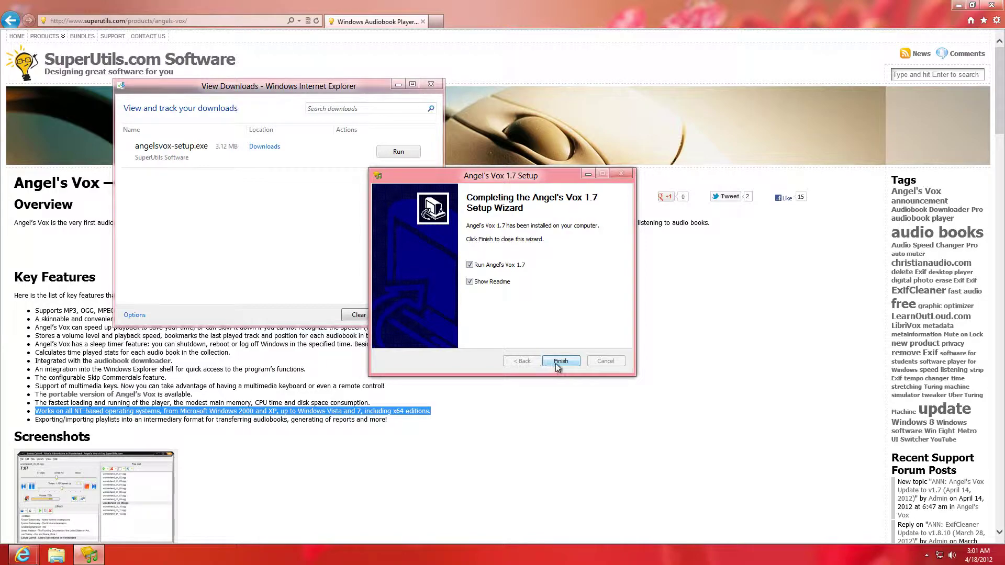
left_click(558, 363)
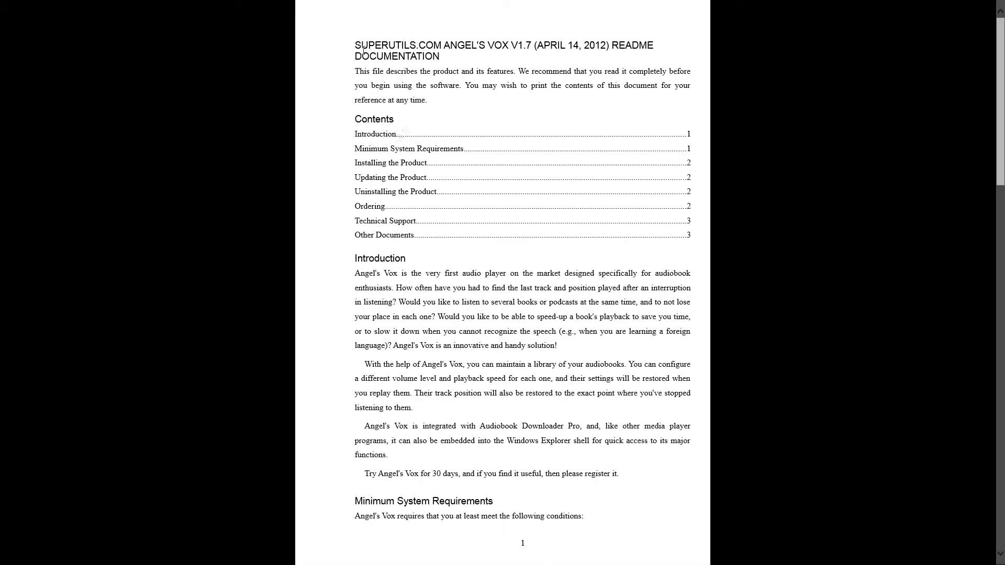
Step: Read through the Angel's Vox readme from its introduction to the Technical Support and Other Documents sections
left_click_drag(358, 43, 433, 98)
left_click(435, 101)
scroll(536, 237, "down", 3)
scroll(536, 236, "down", 2)
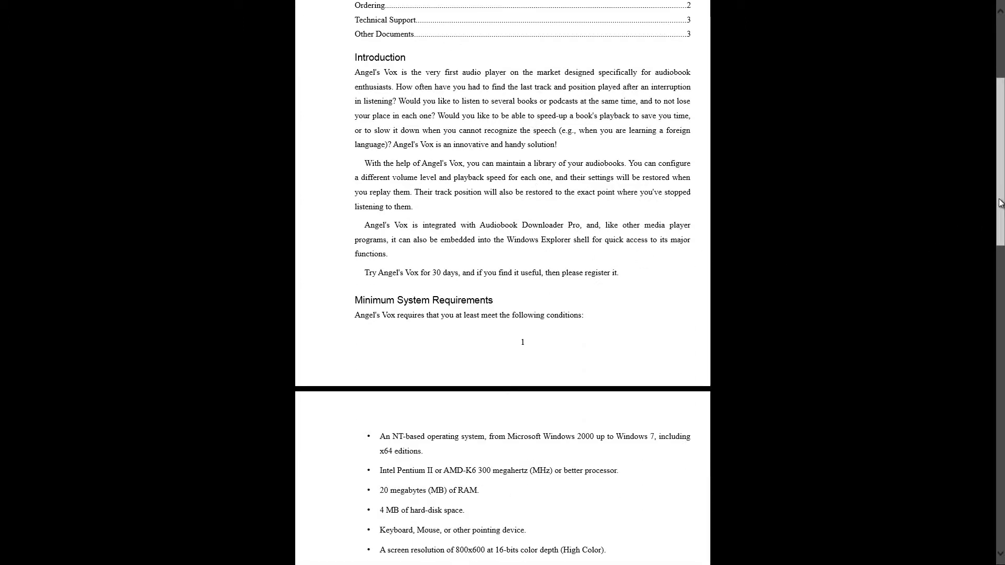
left_click_drag(1000, 212, 1000, 488)
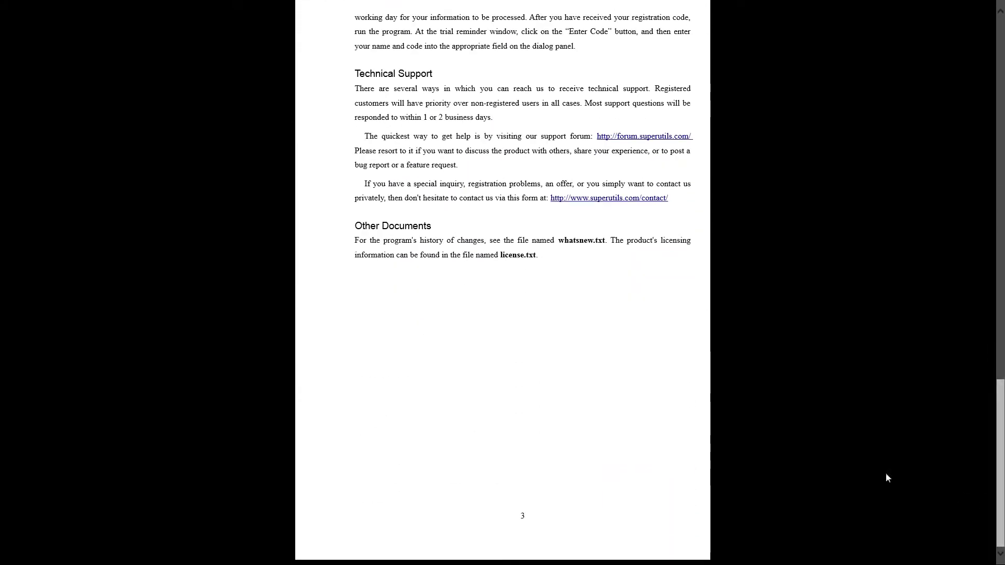
Step: Leave the readme for the desktop and close the downloads list and the Angel's Vox web page
mouse_move(3, 3)
left_click(32, 26)
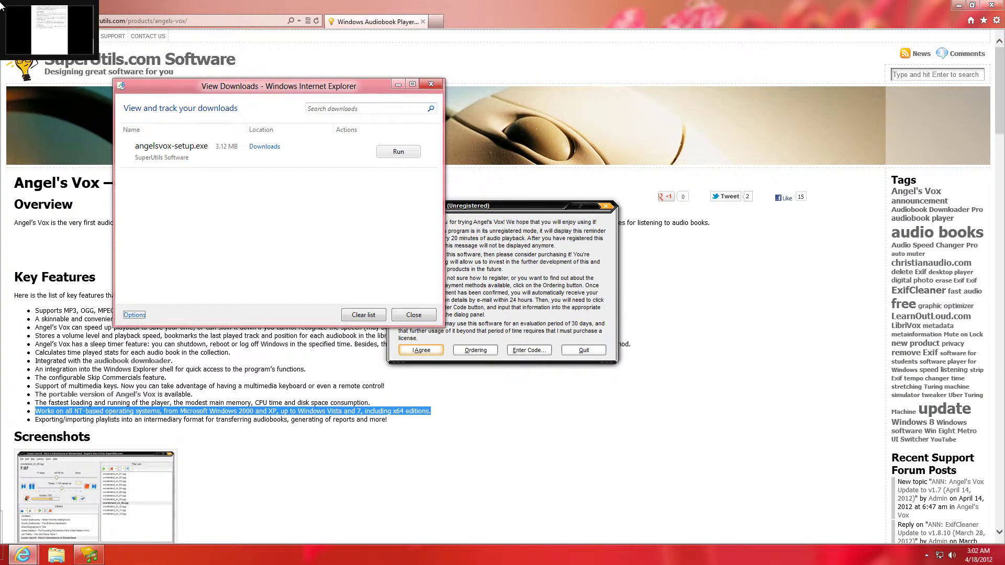
left_click(414, 315)
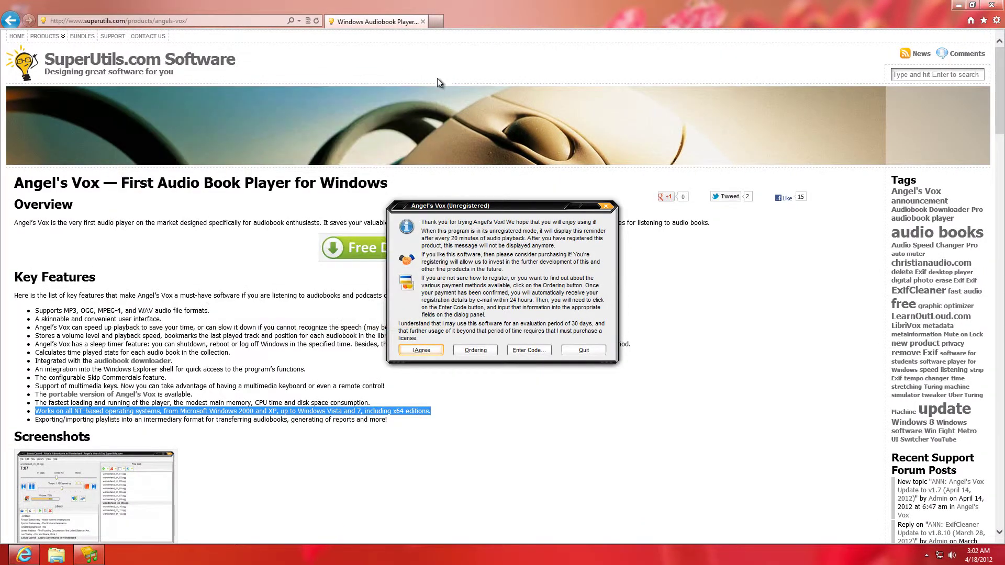
left_click(425, 21)
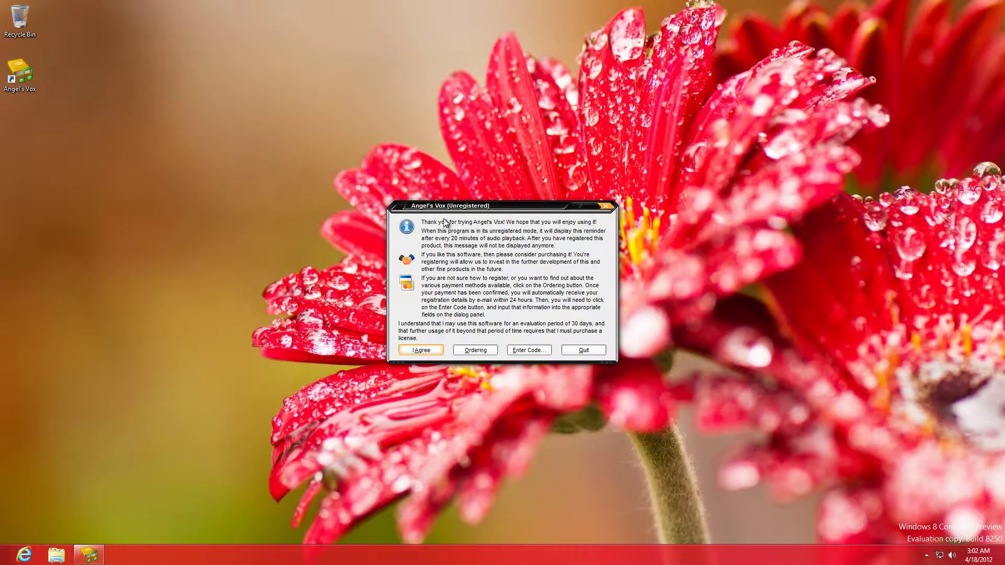
Step: Accept the Angel's Vox trial notice and close the player
left_click_drag(443, 211, 429, 173)
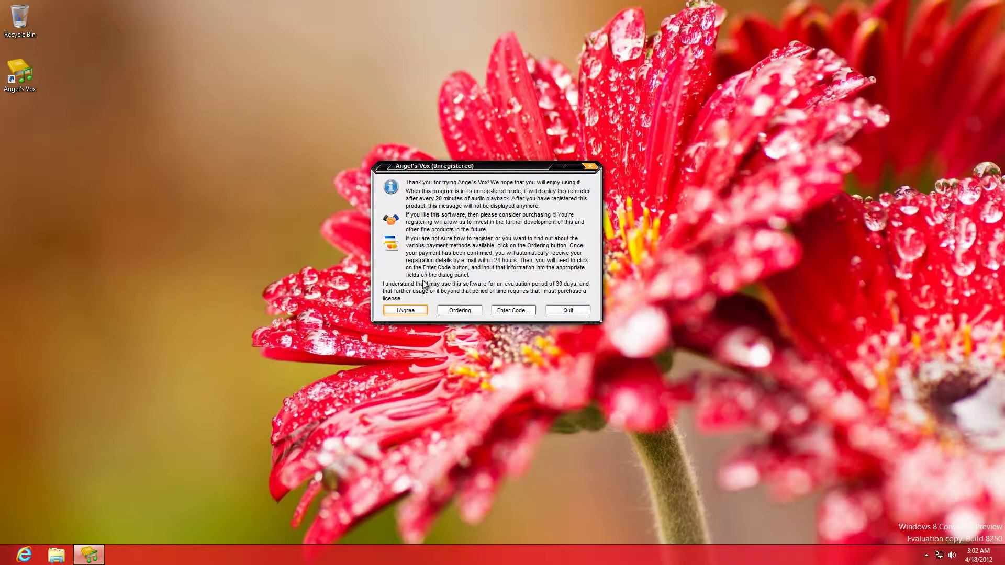
left_click(422, 310)
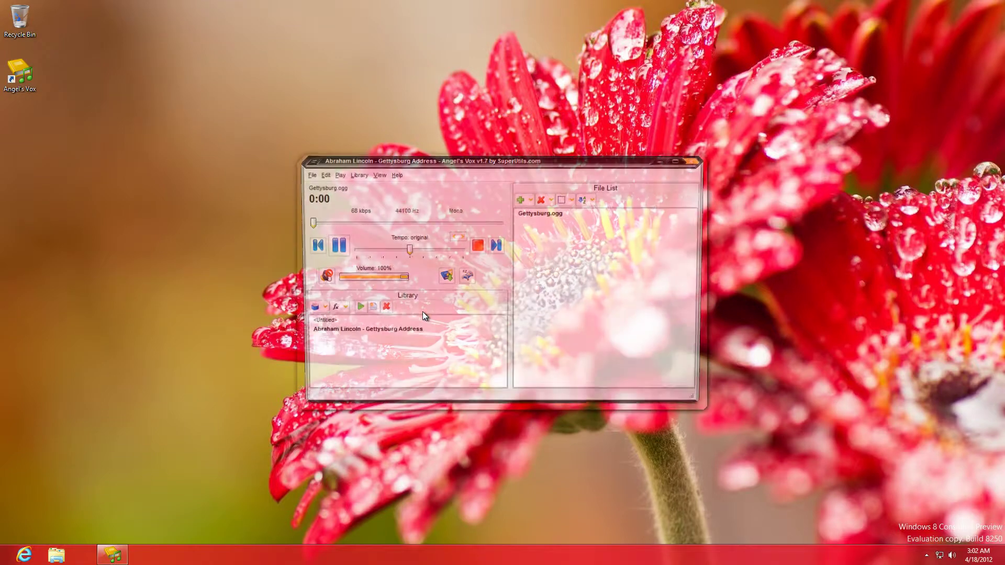
left_click(694, 161)
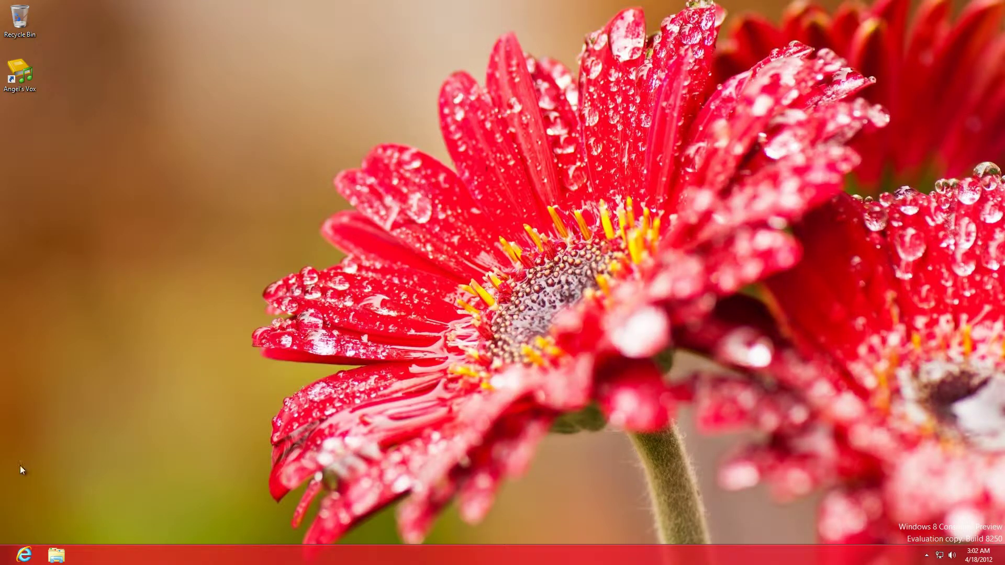
Step: Open the Downloads folder in File Explorer and maximize its window
left_click(55, 556)
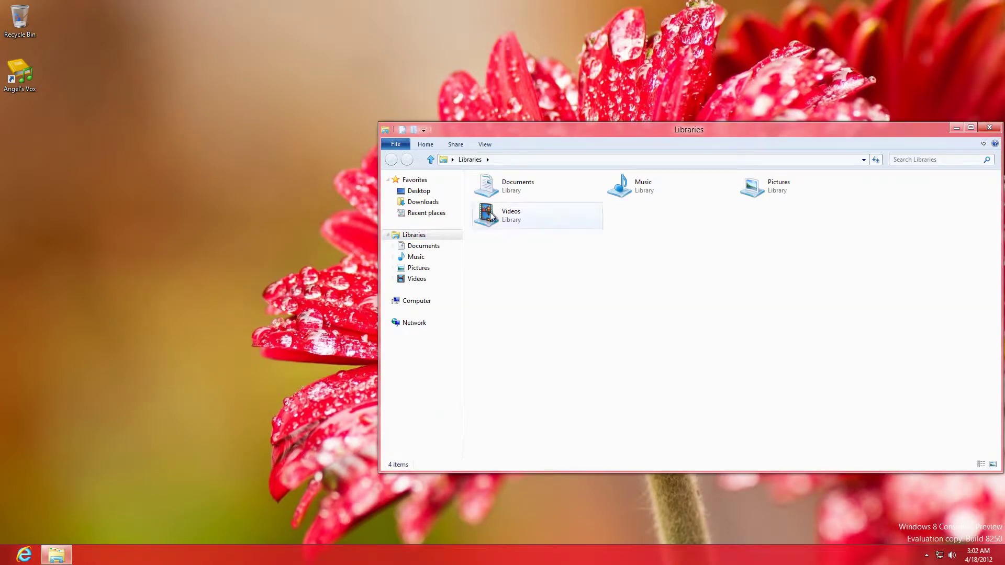
left_click(431, 204)
double_click(541, 130)
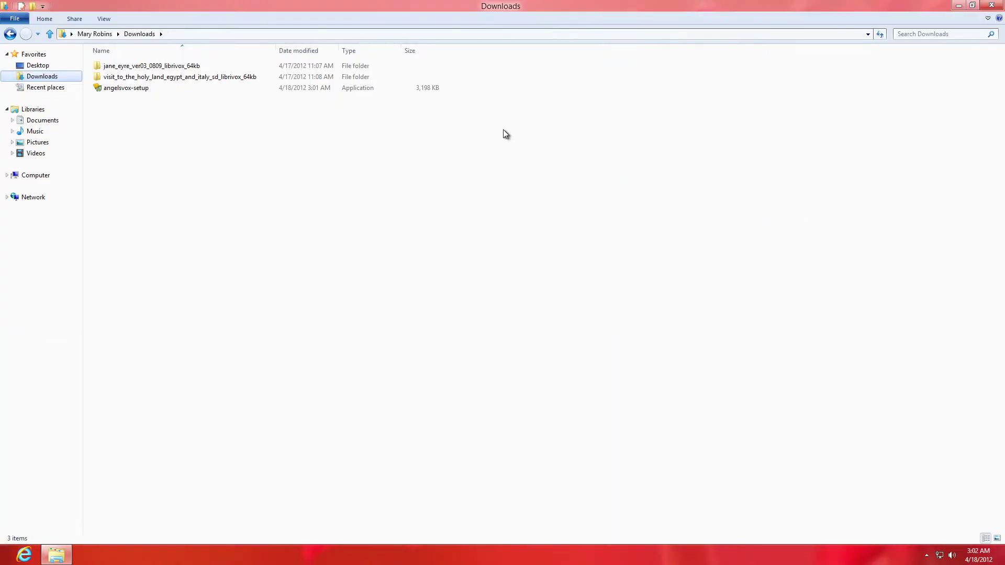
Step: Play the jane_eyre_ver03_0809_librivox_64kb folder in Angel's Vox and accept the trial notice
right_click(166, 69)
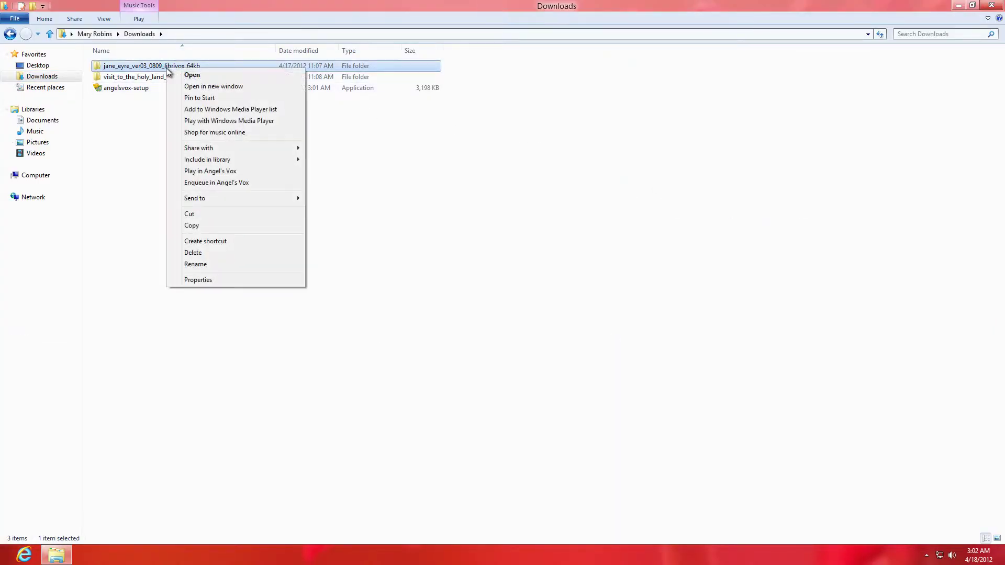
left_click(222, 173)
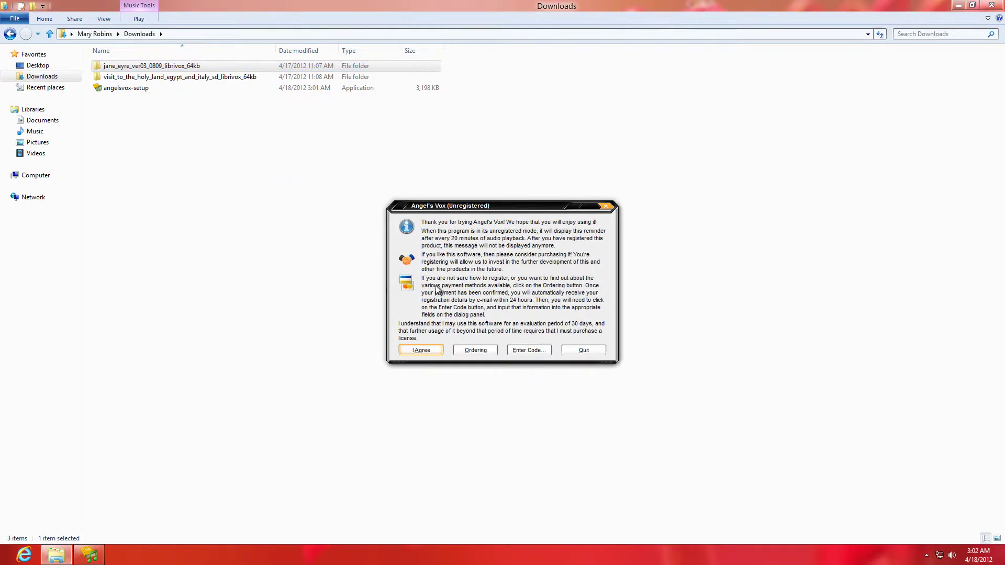
left_click(424, 351)
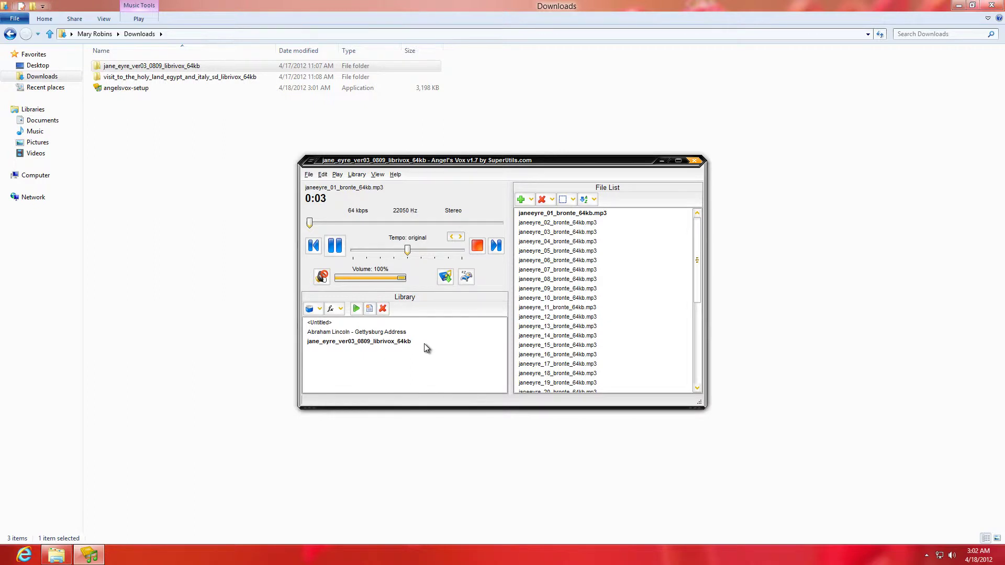
Step: Reposition and enlarge the player window so the whole Jane Eyre file list fits
left_click(569, 215)
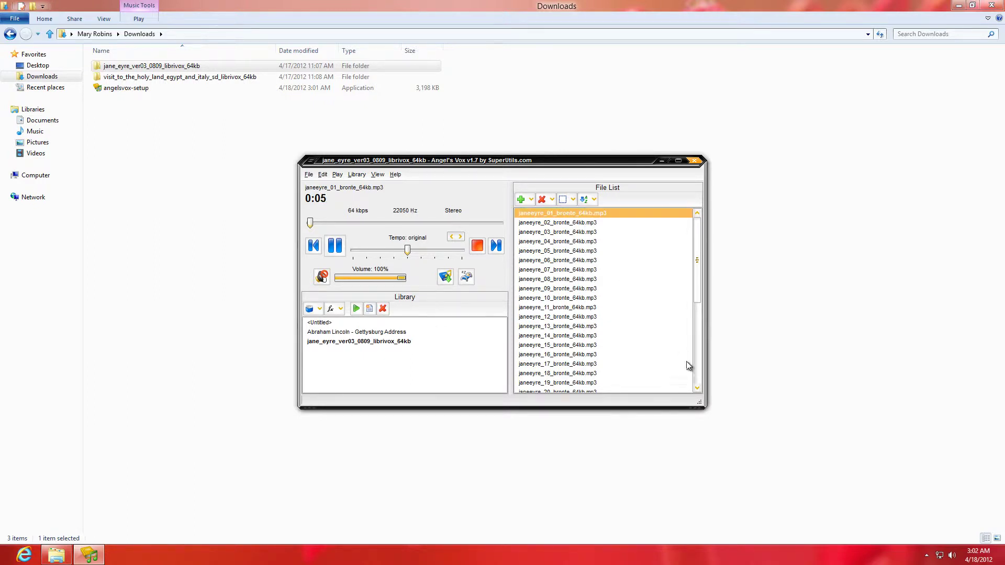
left_click_drag(705, 408, 879, 509)
left_click_drag(428, 167, 239, 62)
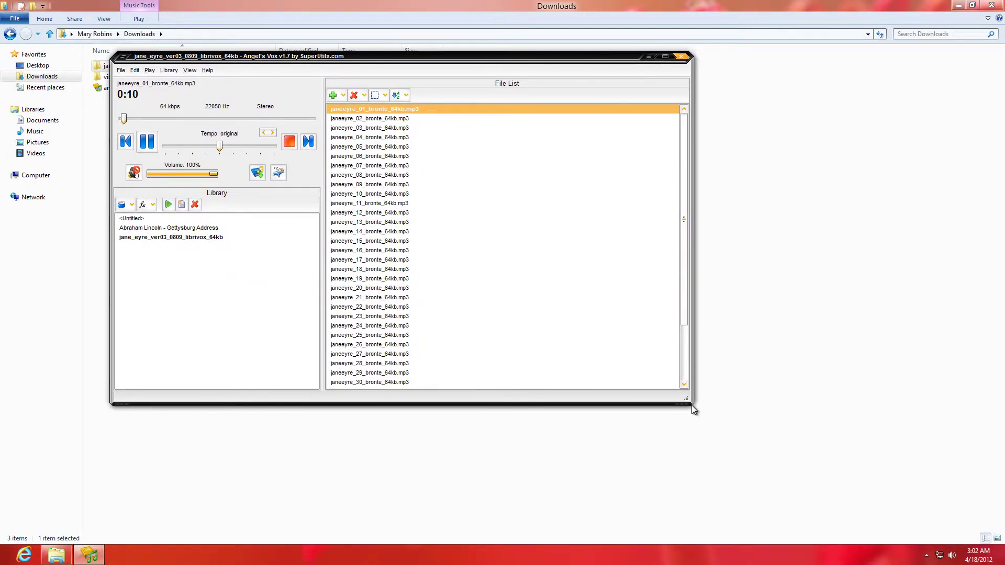
left_click_drag(690, 404, 882, 505)
Step: Play janeeyre_02_bronte_64kb.mp3 and jump ahead to about 1:00 in the track
double_click(365, 118)
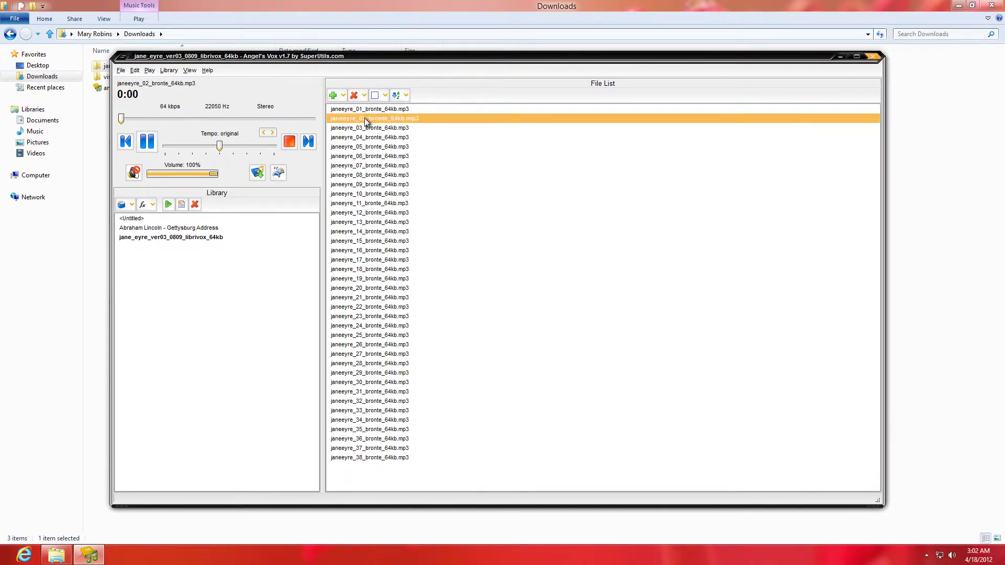
left_click_drag(344, 62, 383, 56)
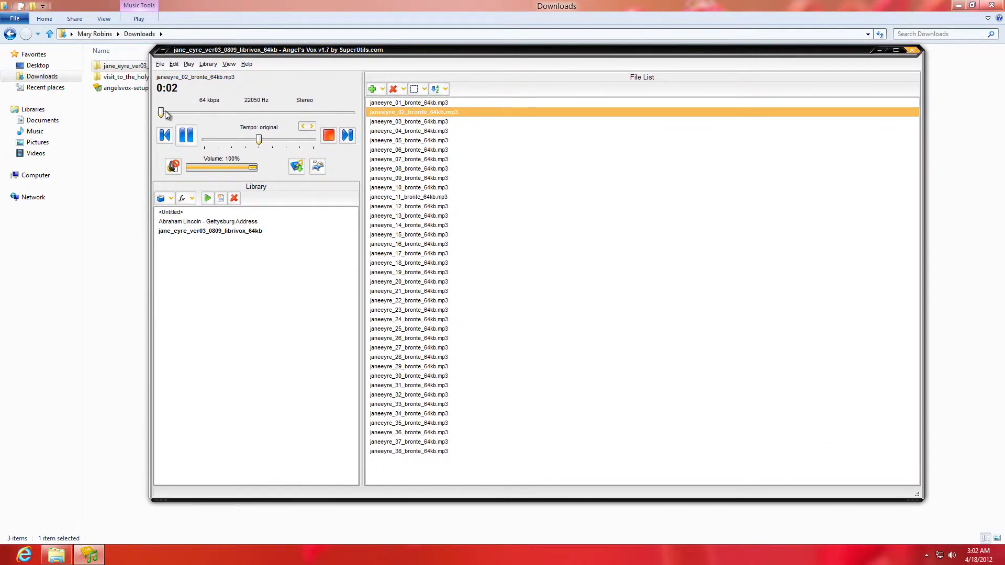
left_click_drag(163, 113, 171, 113)
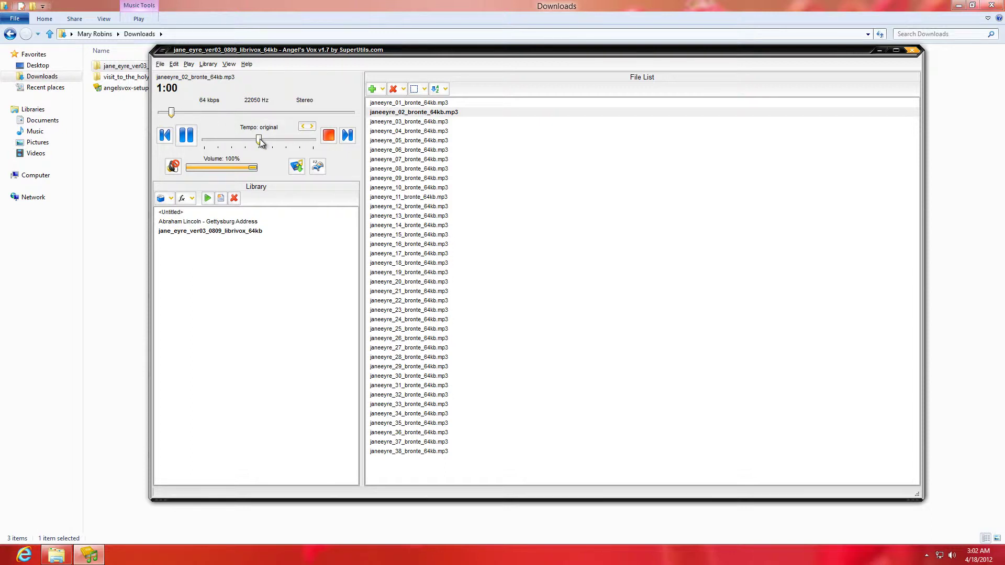
Step: Slow the playback tempo to about 1.38X brake and bring it back to about 1.01X speed up
left_click_drag(261, 143, 241, 145)
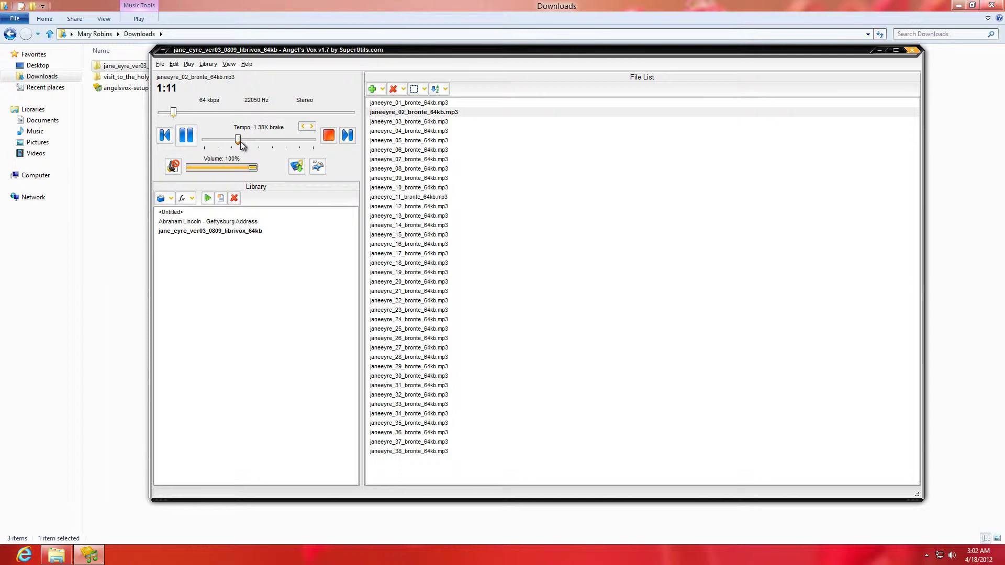
left_click_drag(242, 146, 263, 145)
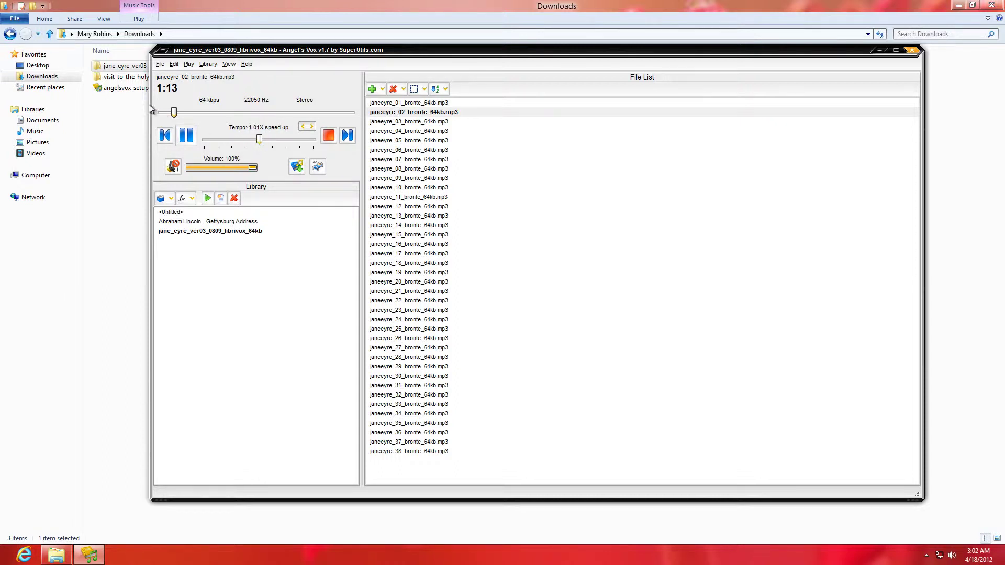
Step: Play the visit_to_the_holy_land_egypt_and_italy_sd_librivox_64kb folder in Angel's Vox and bring the player to the front
right_click(127, 79)
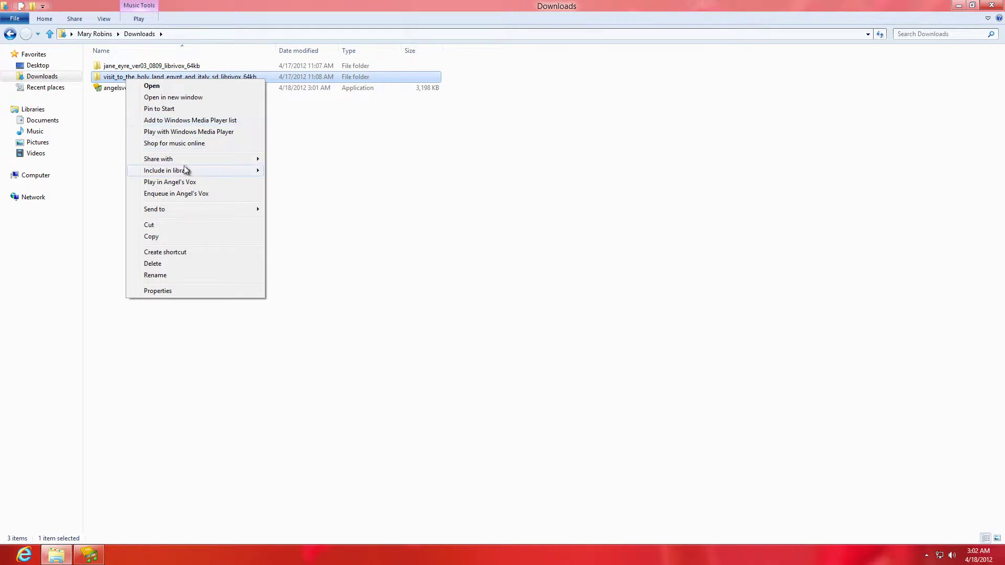
left_click(189, 183)
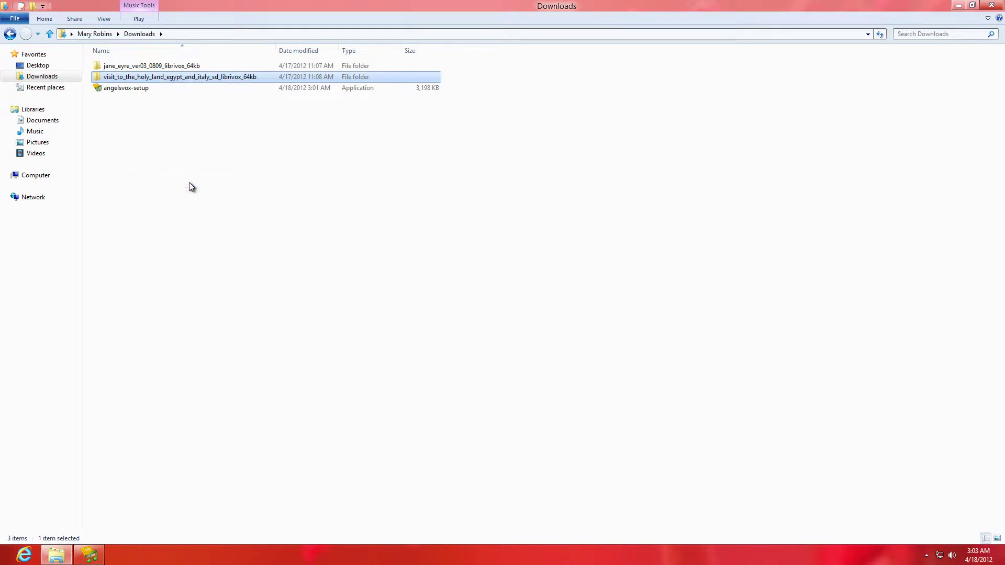
left_click(96, 546)
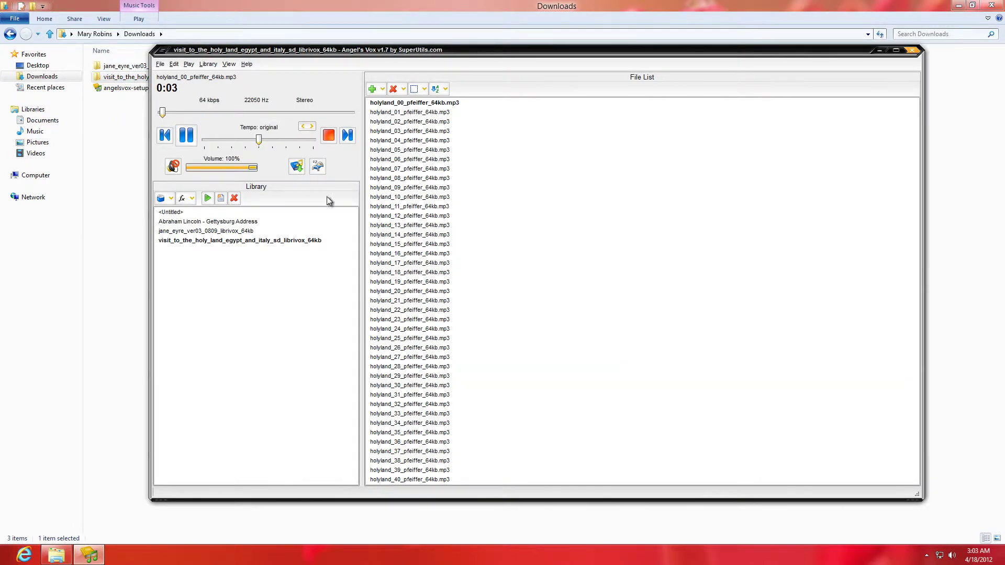
Step: Rename the visit_to_the_holy_land audiobook in the library as "Visit to the Holy Land Egypt and Italy"
left_click(226, 241)
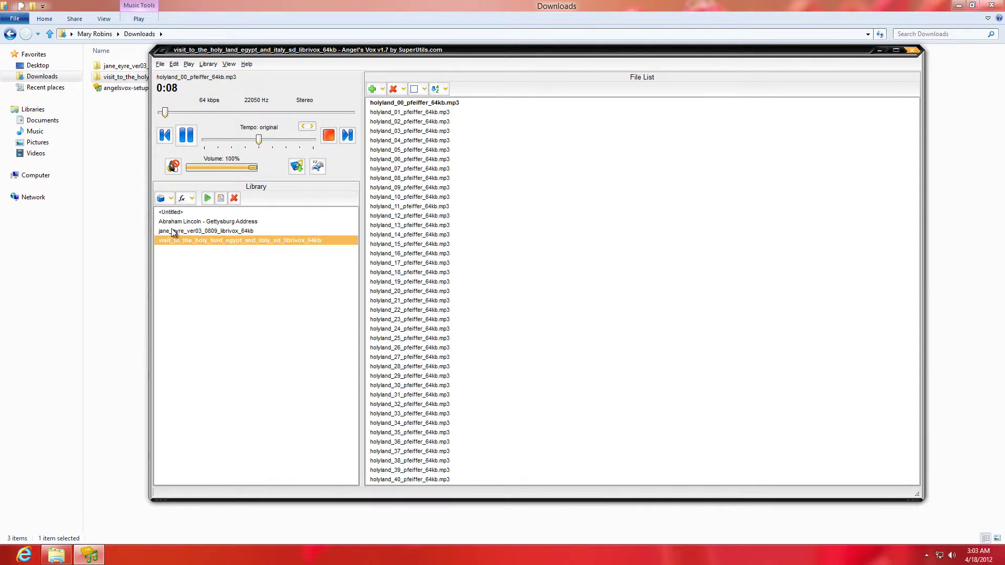
left_click(160, 199)
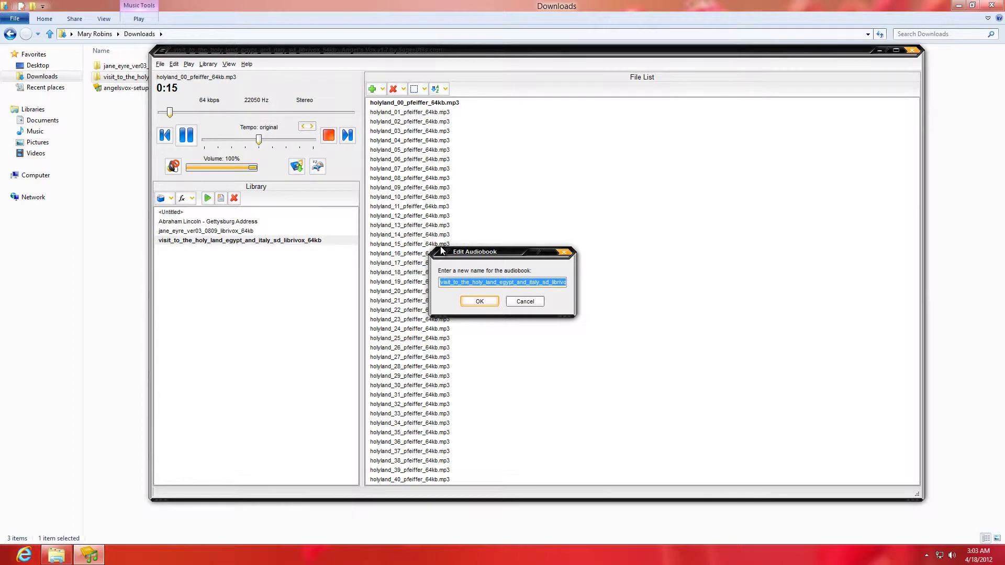
key("Home")
key("Delete")
type("V")
key("Delete")
key("Delete")
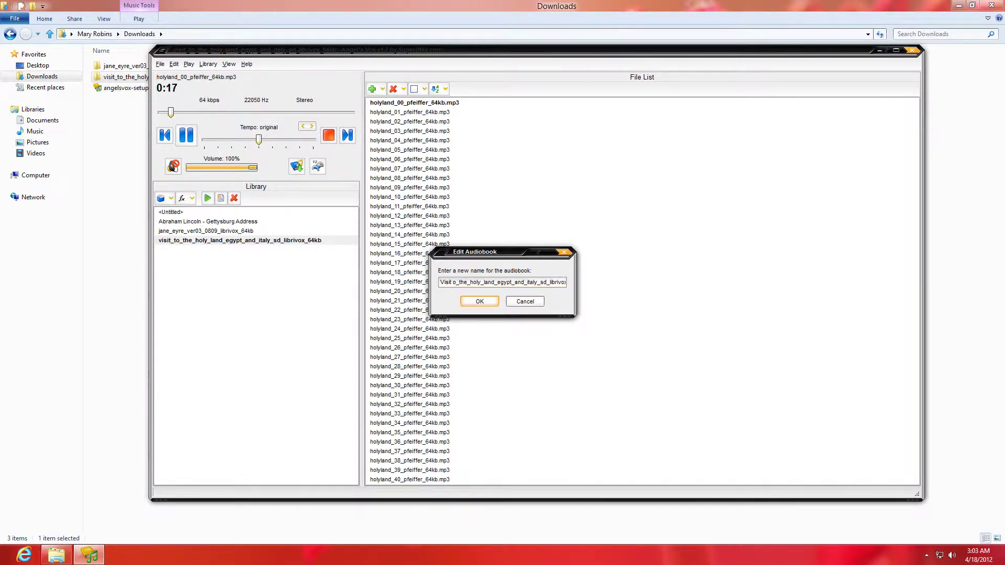
type("to")
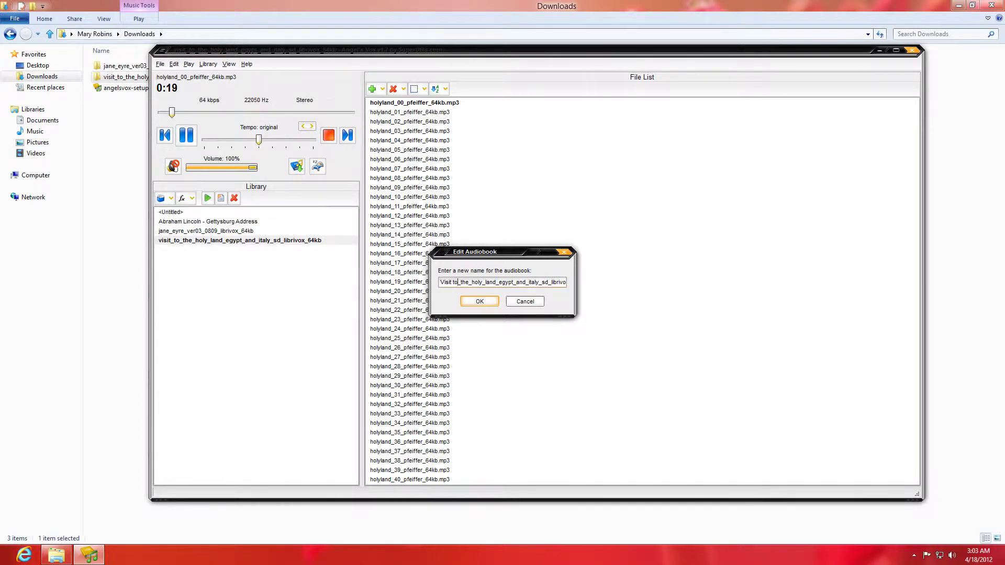
key("Delete")
key("Delete")
key("Delete")
key("Delete")
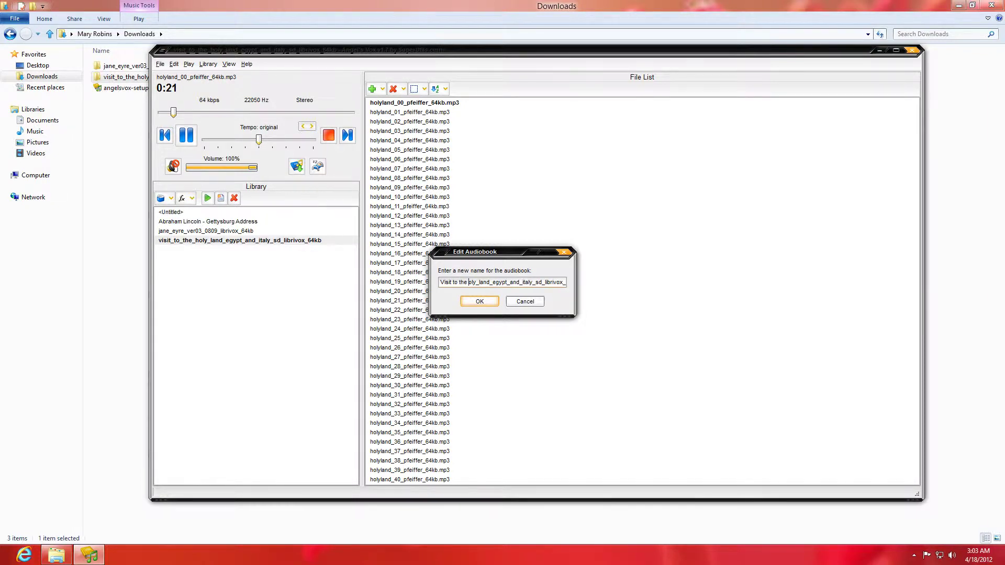
type("H")
key("Right")
key("Right")
key("Right")
key("Delete")
key("Delete")
type("L")
key("Right")
key("Delete")
key("Delete")
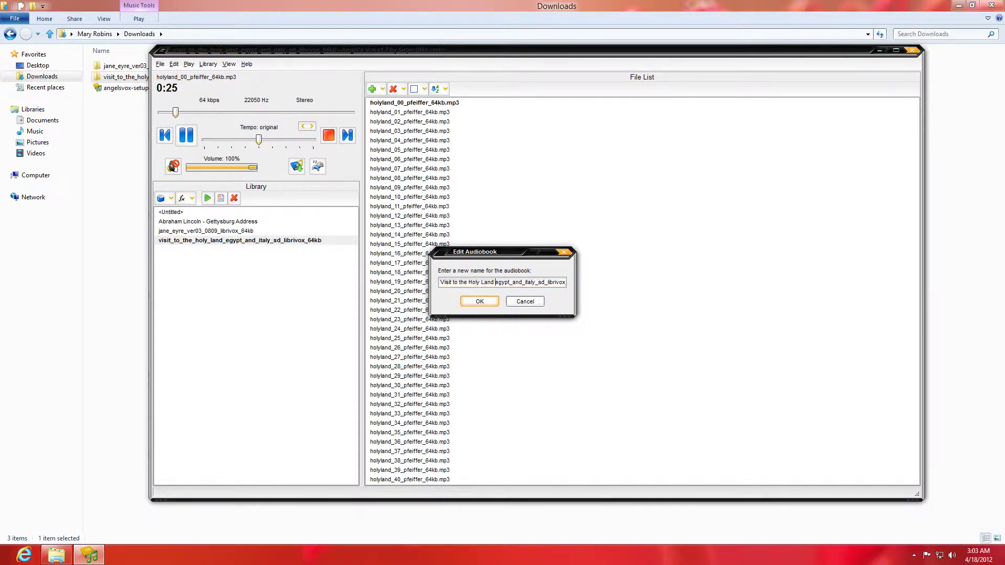
type("E")
key("Right")
key("Right")
key("Delete")
key("Right")
key("shift+End")
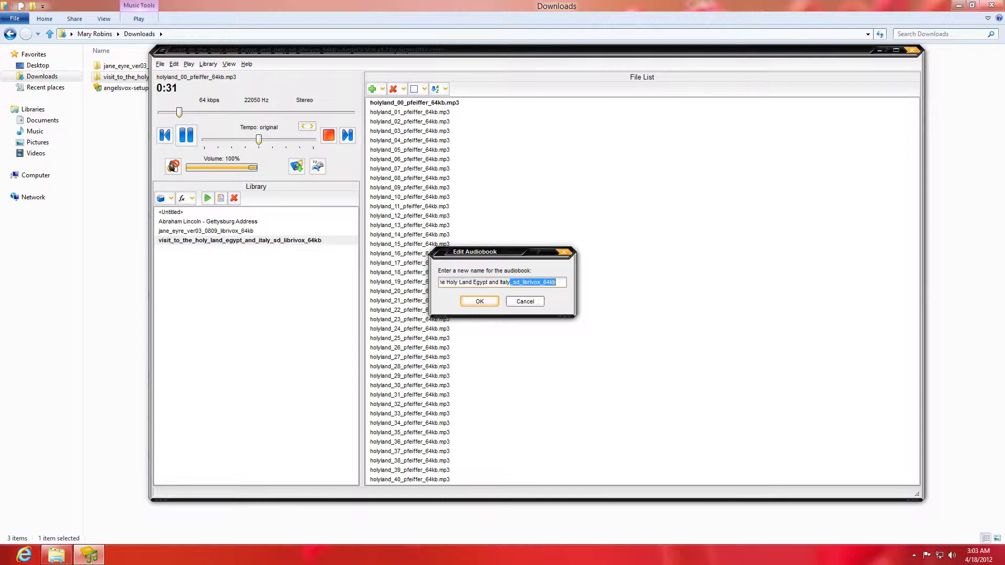
key("Delete")
left_click(480, 302)
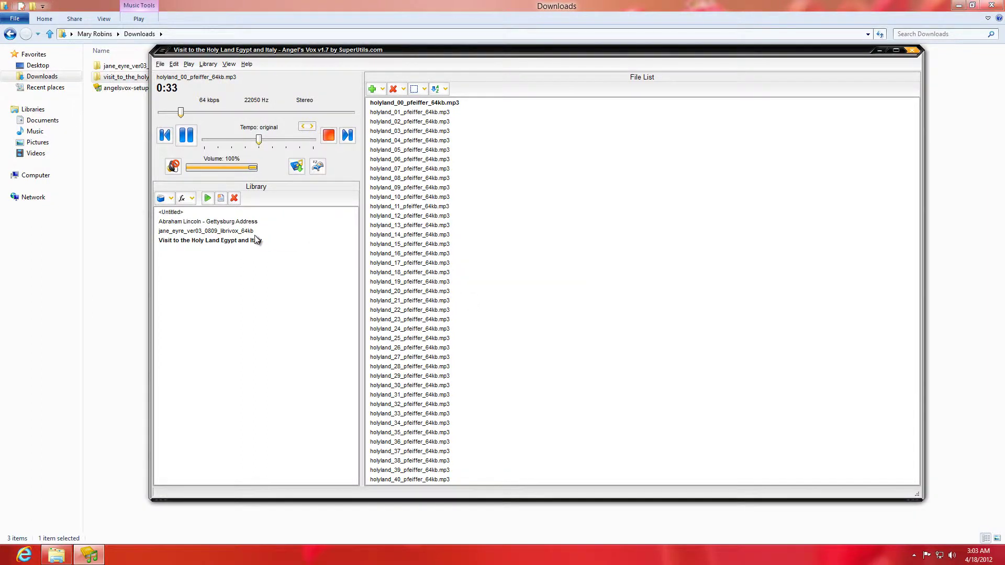
Step: Play the jane_eyre_ver03_0809_librivox_64kb audiobook, and skip forward one track and back to janeeyre_02_bronte_64kb.mp3
double_click(239, 231)
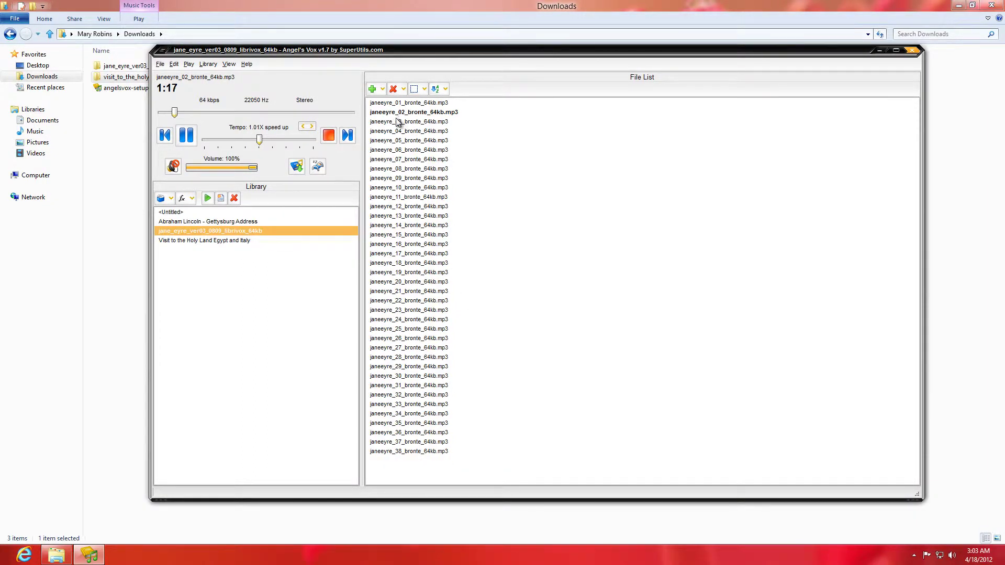
left_click(347, 135)
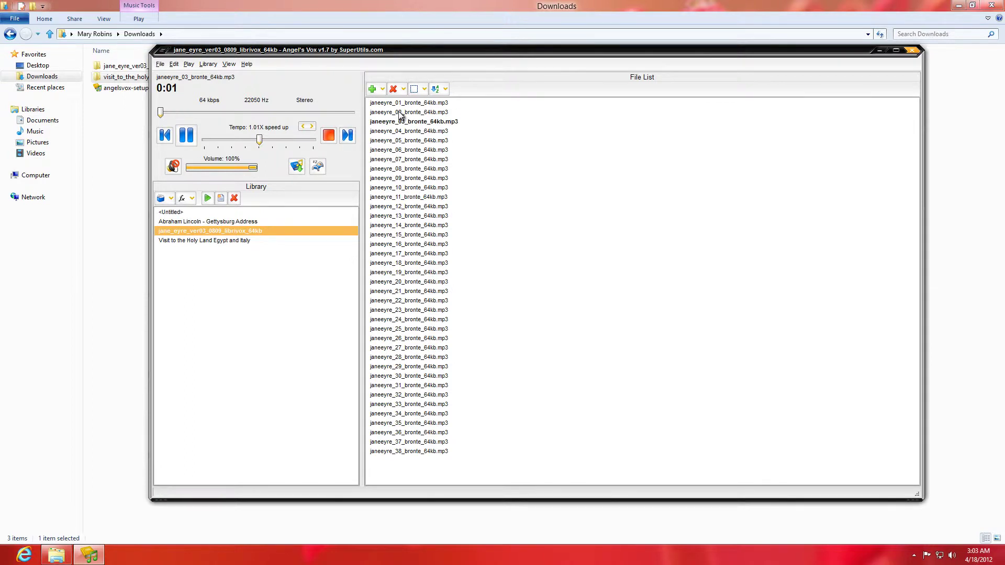
left_click(165, 137)
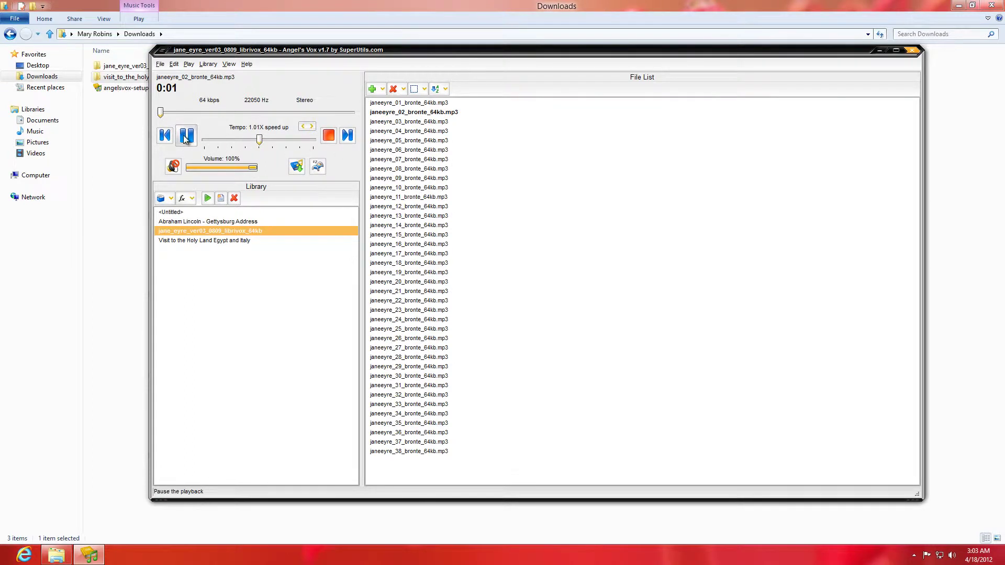
Step: Pause, resume and stop the current track, and start playing janeeyre_04_bronte_64kb.mp3 from the file list
left_click(186, 136)
left_click(186, 137)
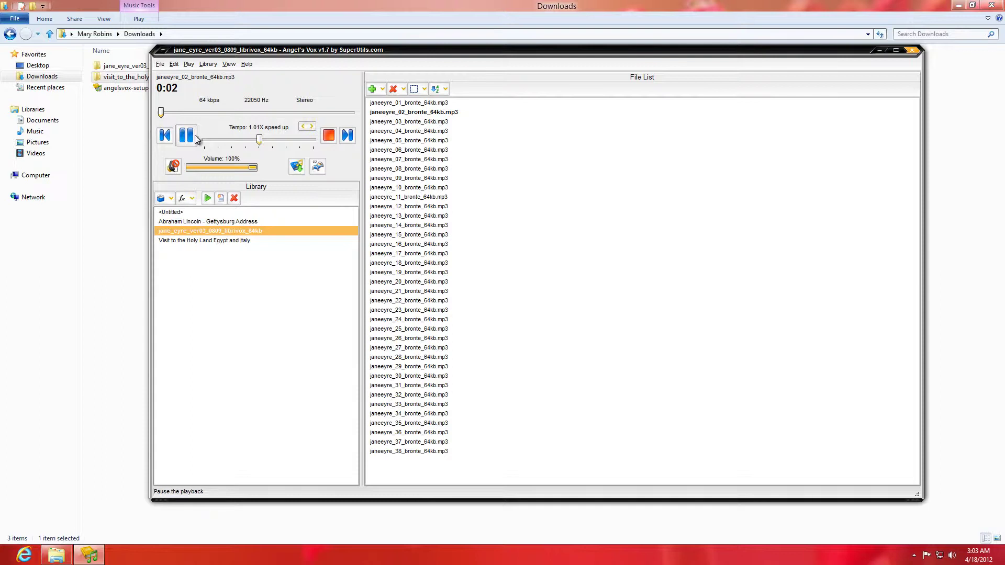
left_click(331, 135)
double_click(401, 133)
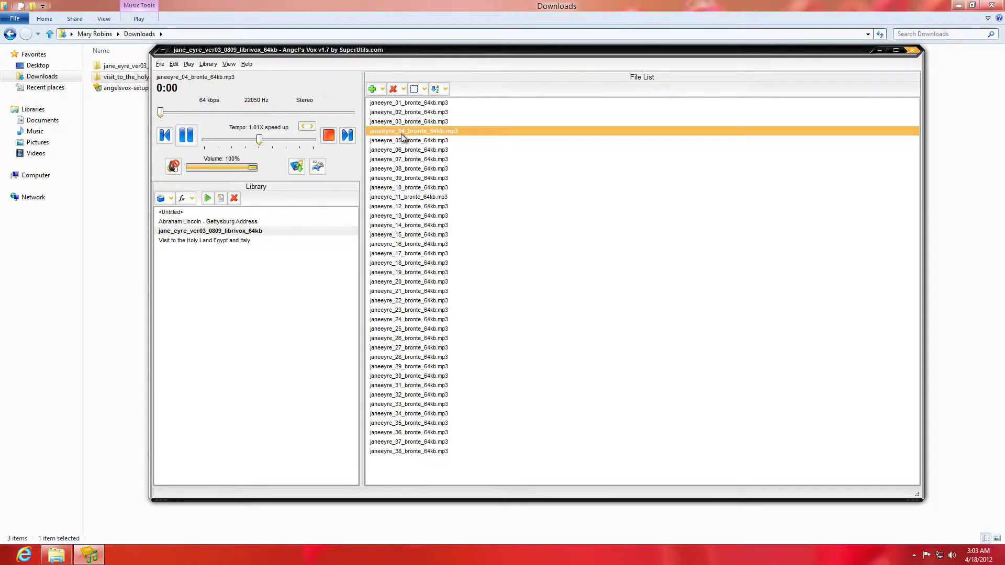
left_click(422, 451)
left_click_drag(426, 450, 465, 459)
left_click(404, 208)
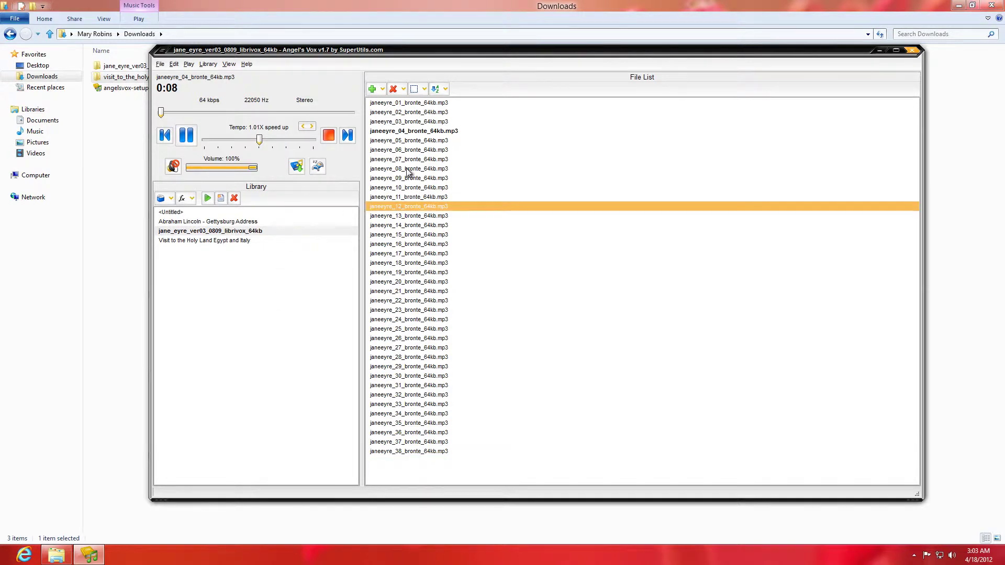
Step: Reverse and randomize the order of the Jane Eyre file list, and sort it back by path and filename
left_click(436, 89)
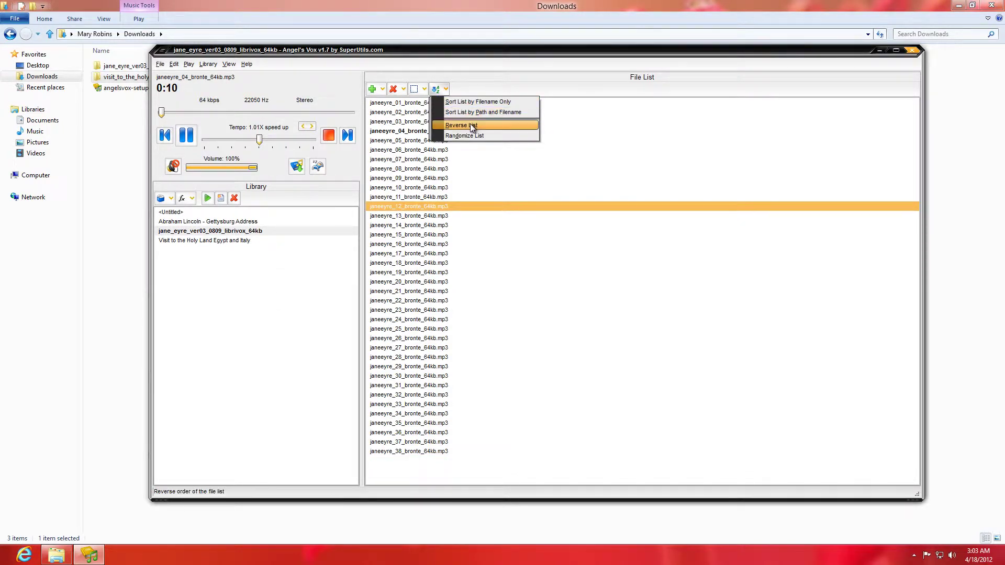
left_click(472, 126)
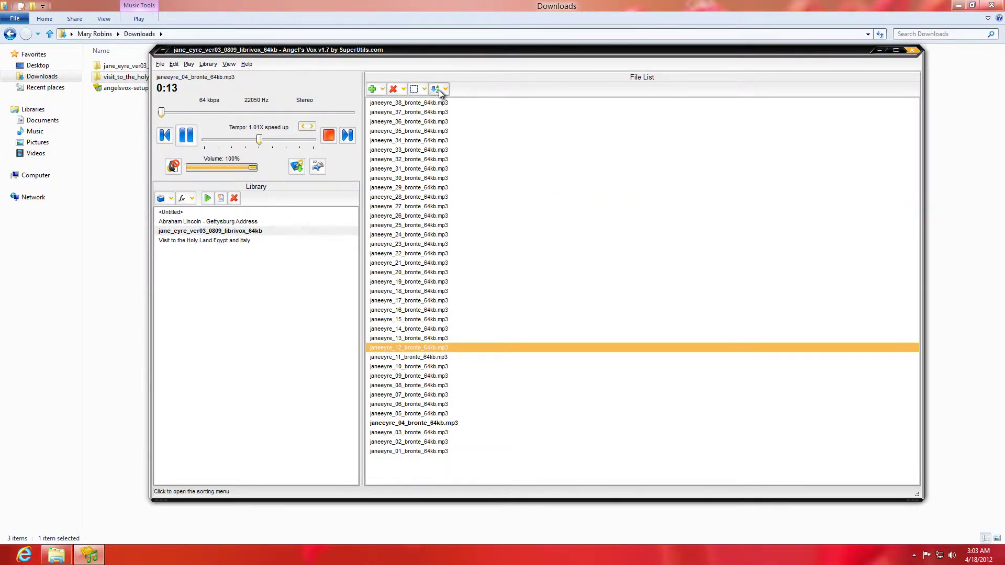
left_click(438, 90)
left_click(463, 135)
left_click(438, 90)
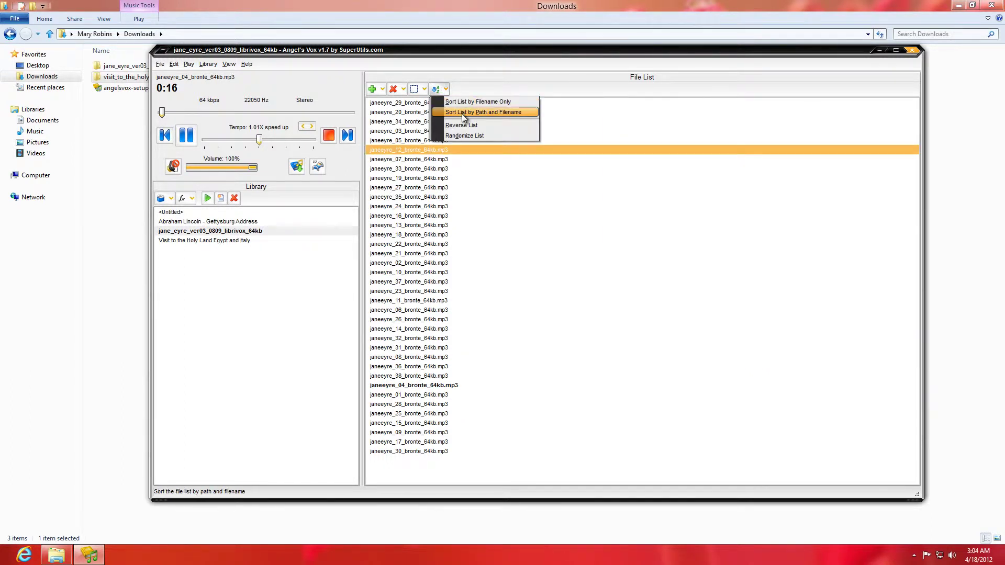
left_click(462, 113)
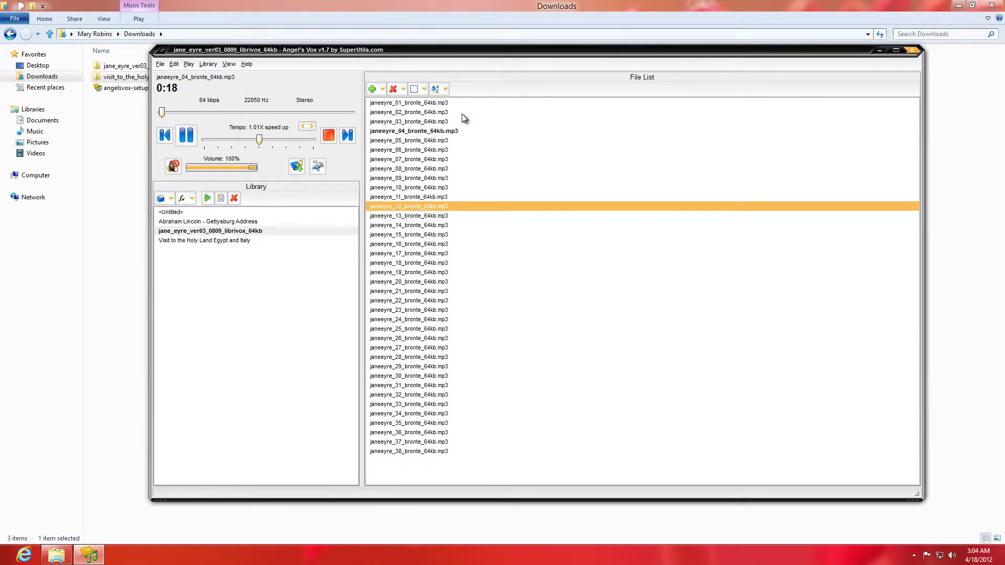
Step: Select all files in the Jane Eyre file list and clear the selection
left_click(413, 89)
left_click(424, 89)
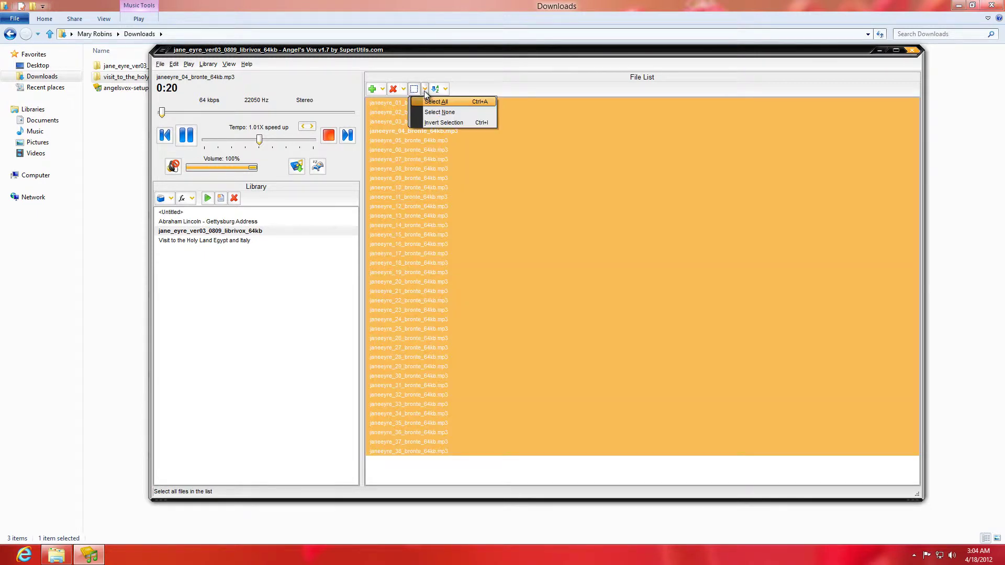
left_click(441, 115)
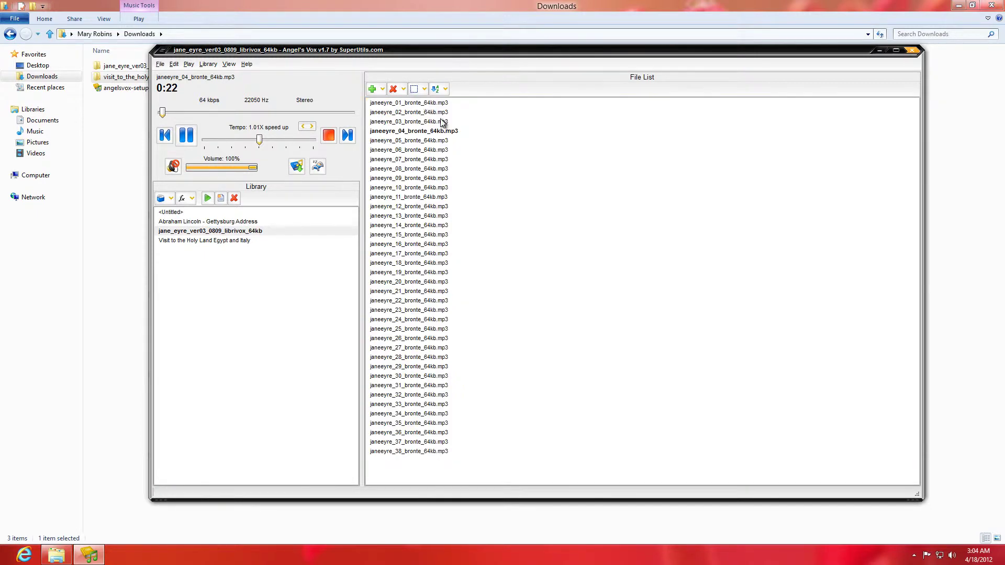
left_click(403, 90)
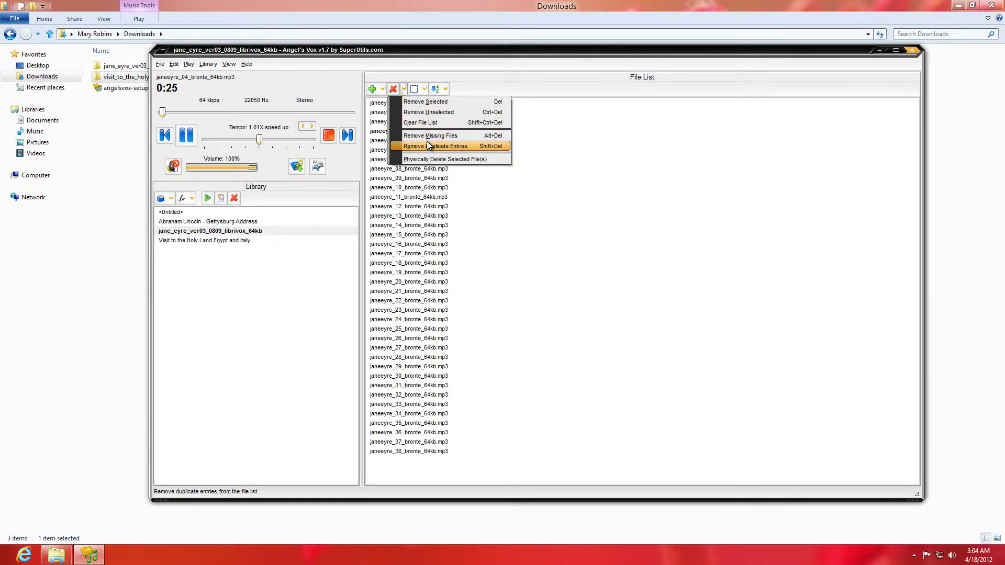
left_click(383, 89)
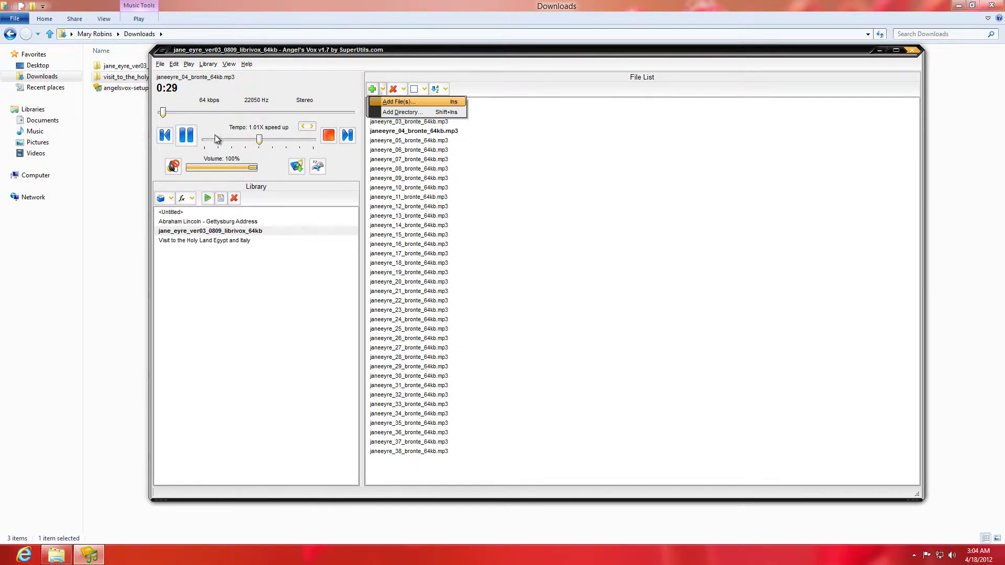
left_click(170, 199)
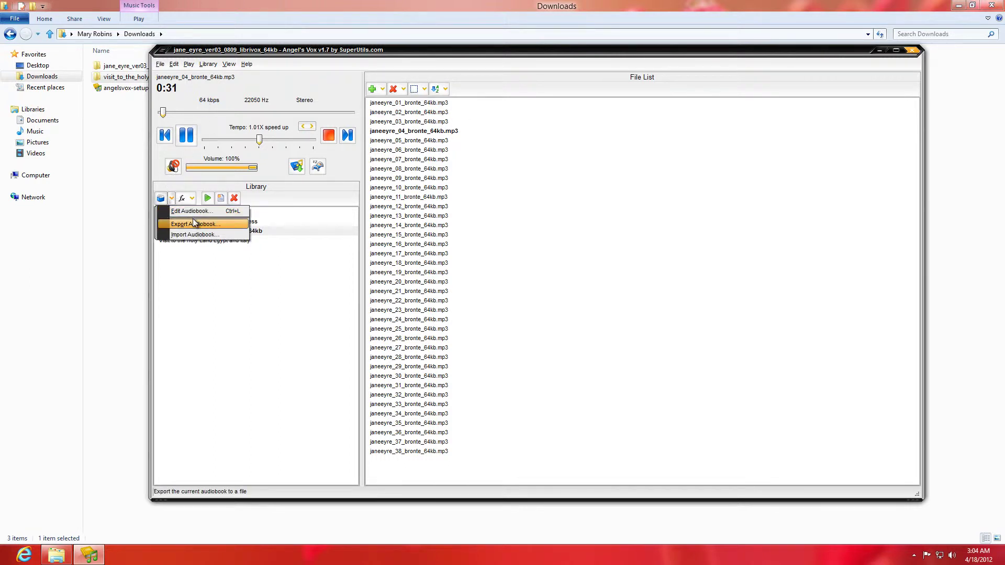
Step: Show the time played stats in a window beside the player, and play the Visit to the Holy Land Egypt and Italy audiobook
left_click(187, 200)
left_click(209, 211)
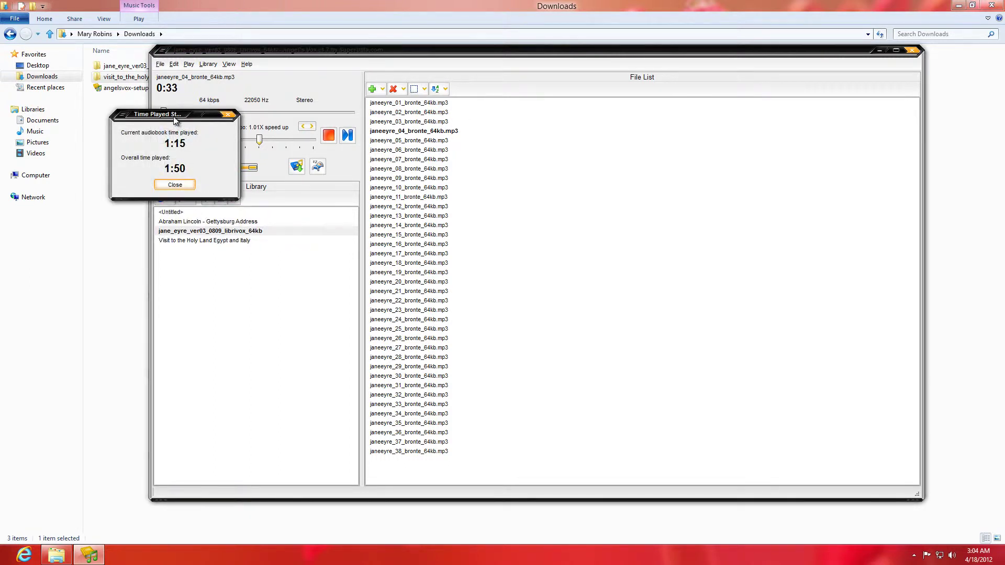
left_click_drag(178, 172, 66, 207)
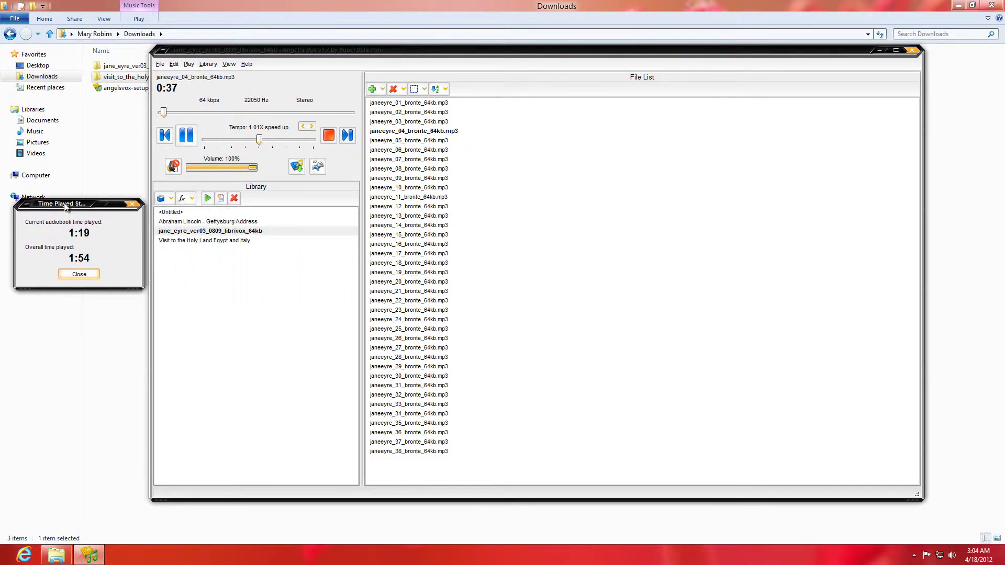
double_click(187, 240)
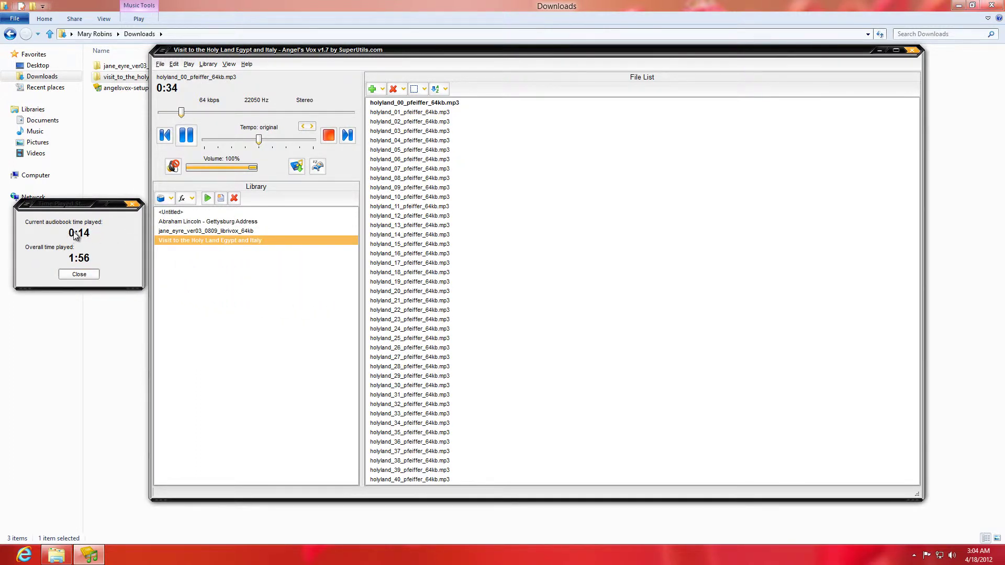
Step: Generate a report of the Visit to the Holy Land audiobook with numbered tracks, filenames only and durations, and close it
left_click(185, 200)
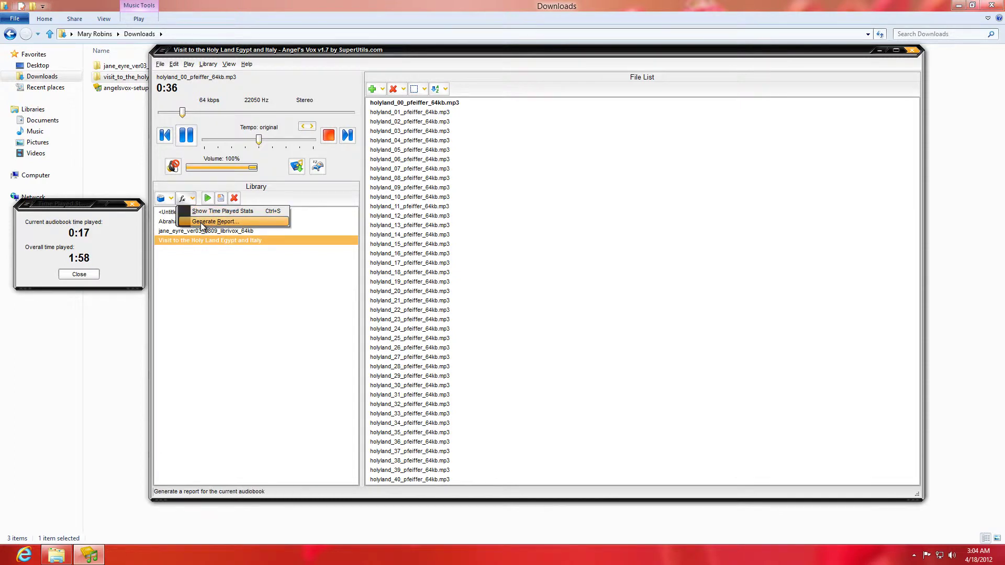
left_click(202, 221)
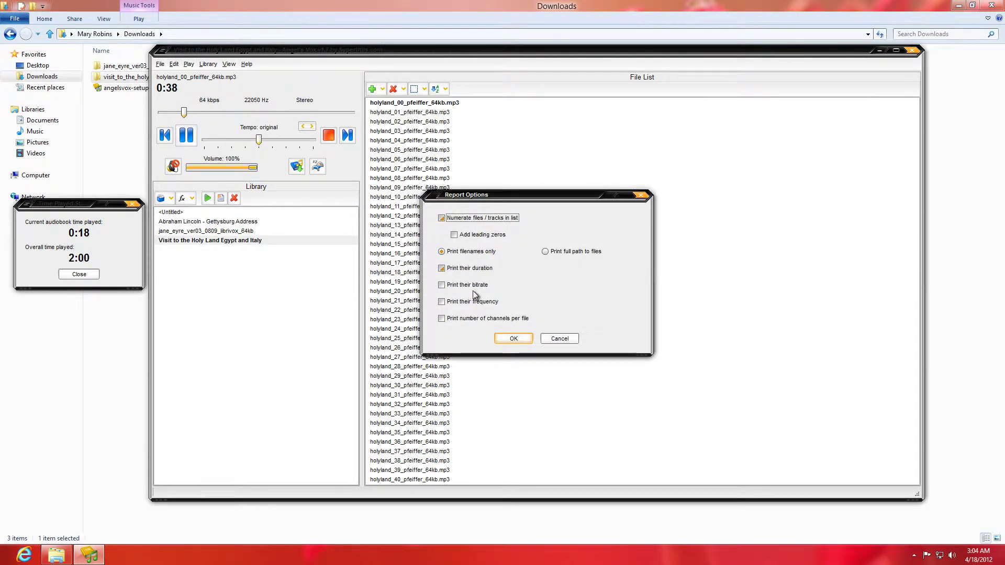
left_click(514, 338)
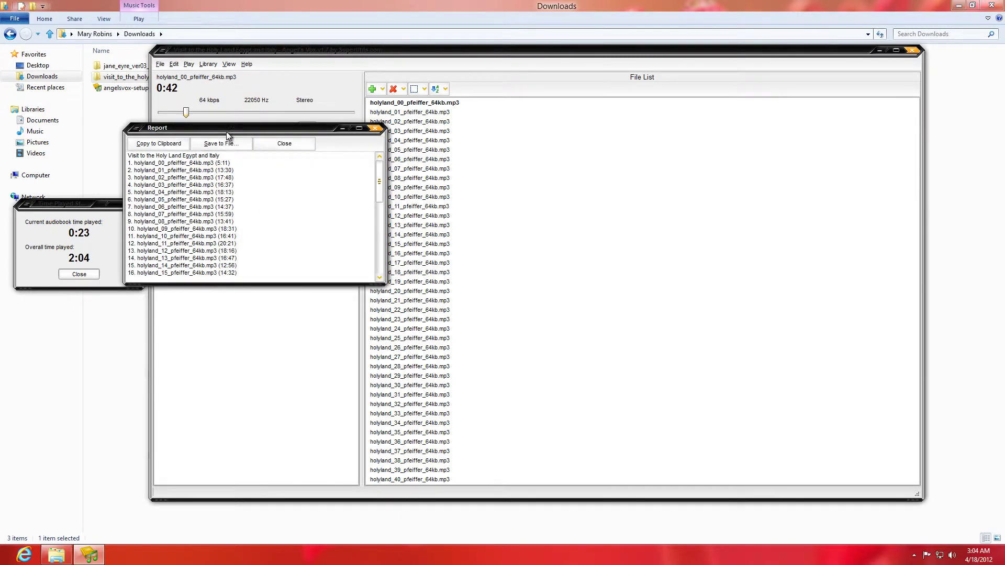
left_click_drag(235, 139, 318, 198)
left_click(390, 207)
Step: Play the jane_eyre_ver03_0809_librivox_64kb audiobook and rename it as "Jane Eyre" in the library
double_click(255, 231)
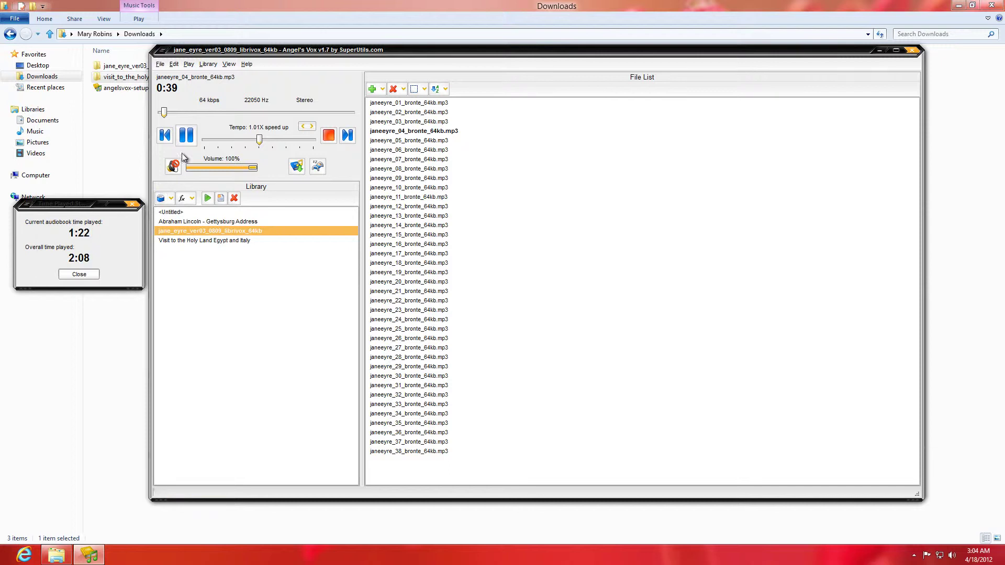
left_click(208, 64)
left_click(217, 77)
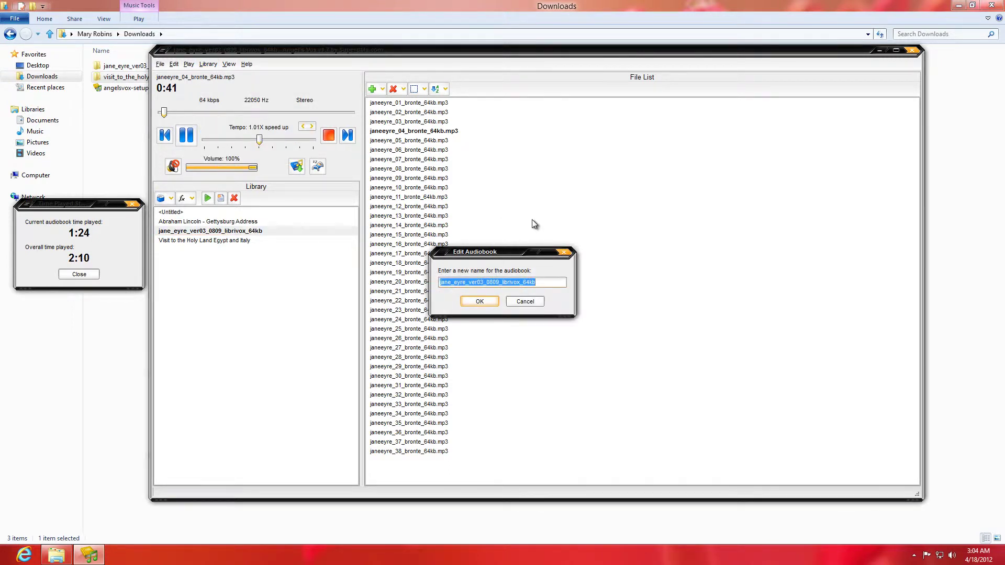
left_click(441, 282)
key("Delete")
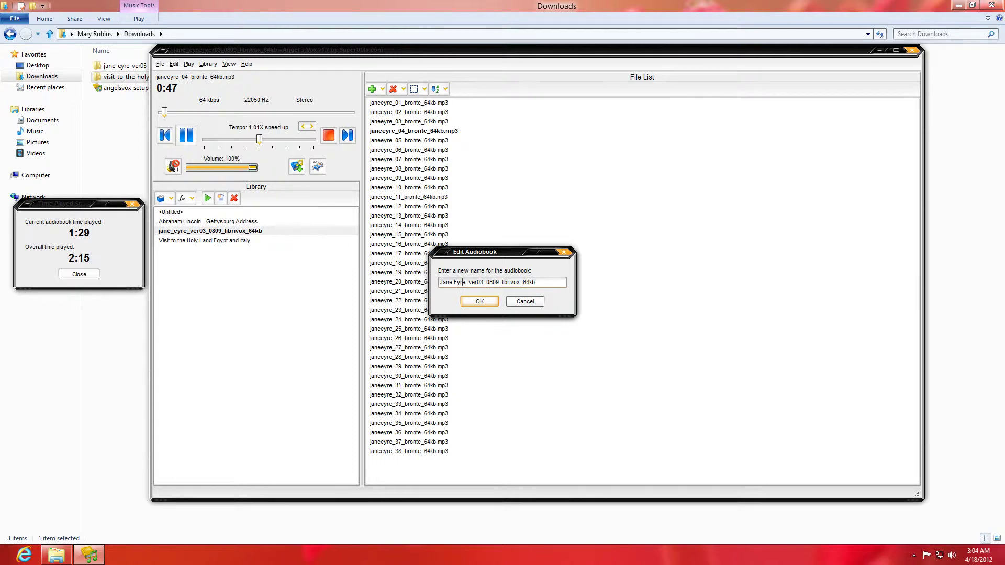
key("shift+End")
key("Delete")
key("Return")
left_click(227, 231)
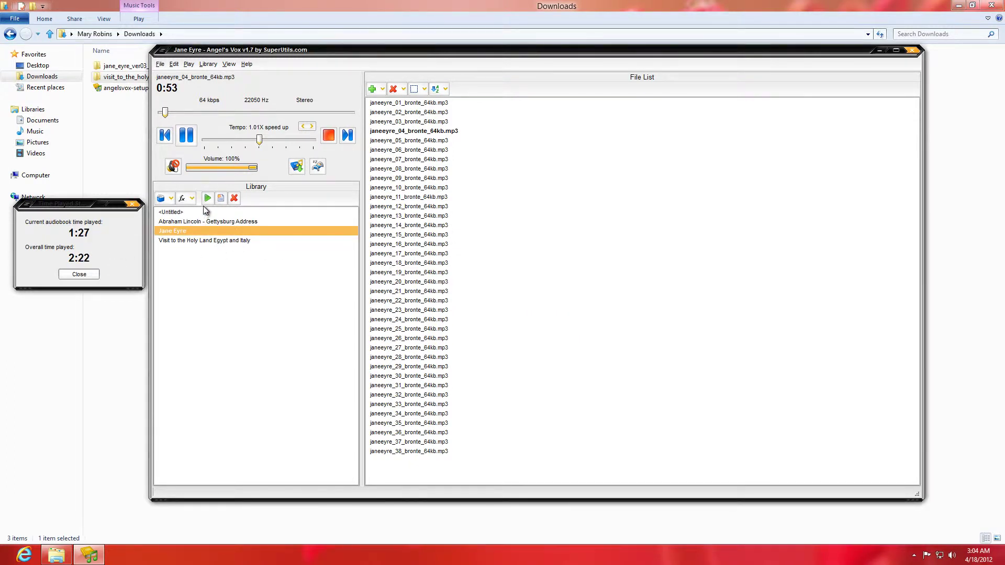
Step: Speed the Jane Eyre playback tempo up to 1.02X and bring it down to about 1.01X brake
left_click(229, 64)
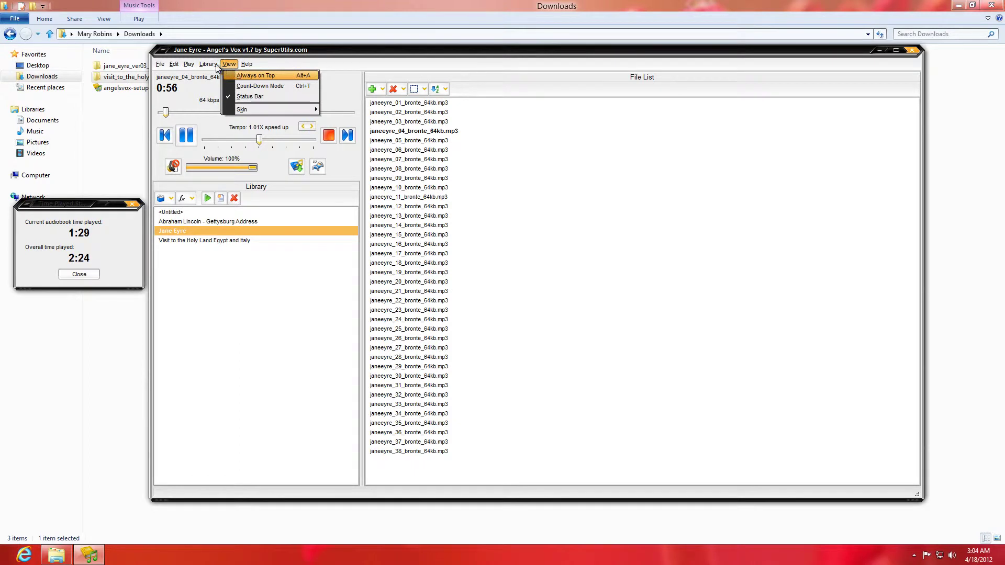
mouse_move(189, 64)
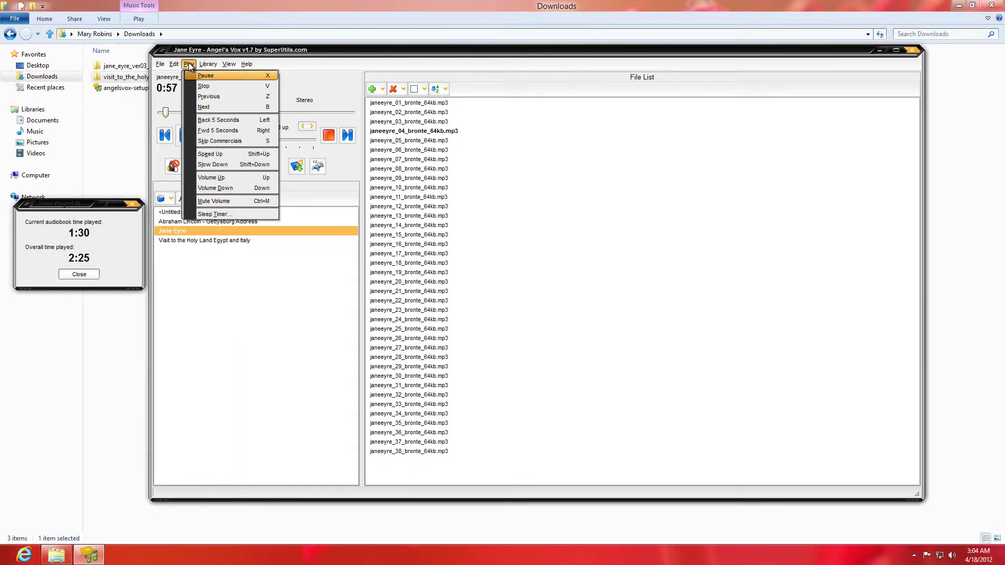
left_click(220, 156)
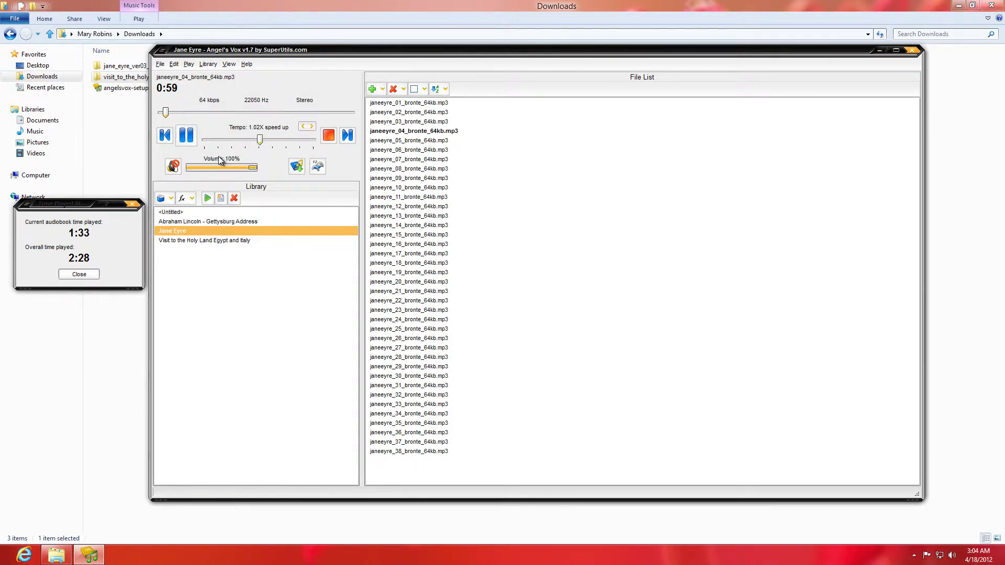
left_click_drag(260, 140, 260, 142)
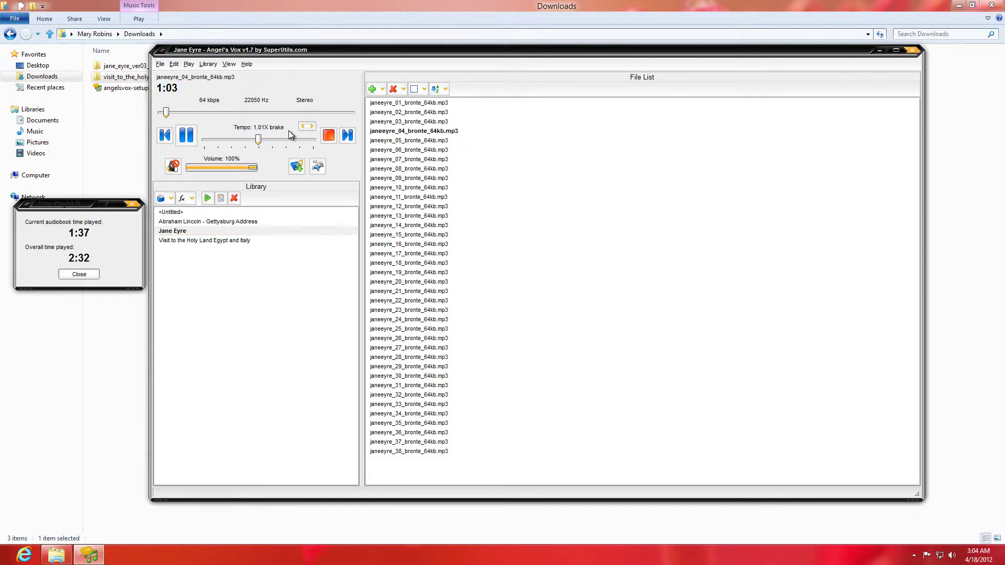
Step: Switch the playback control from tempo to pitch, and set the pitch to about +2.9 semitones and down to about -2.2 semitones
left_click(313, 127)
left_click_drag(260, 140, 280, 139)
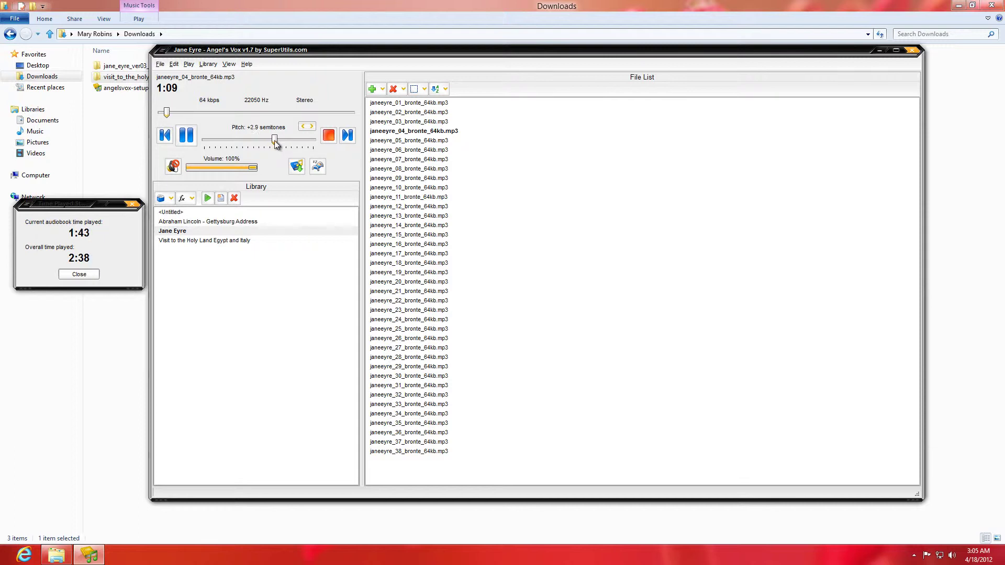
left_click_drag(280, 139, 250, 142)
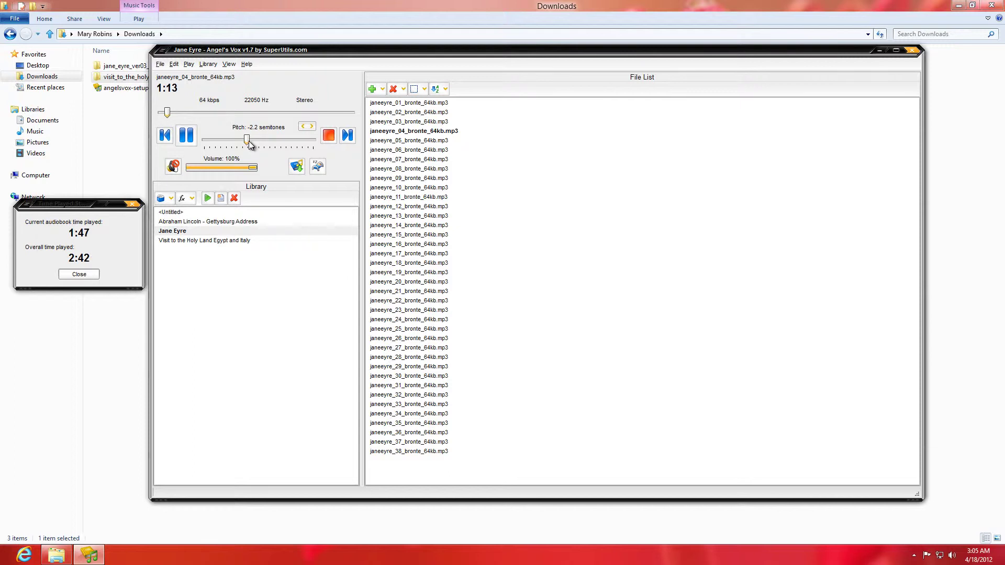
left_click_drag(248, 142, 231, 172)
left_click(313, 131)
Step: Mute and unmute the Visit to the Holy Land Egypt and Italy audiobook, and play its holyland_21_pfeiffer_64kb.mp3 track
double_click(230, 240)
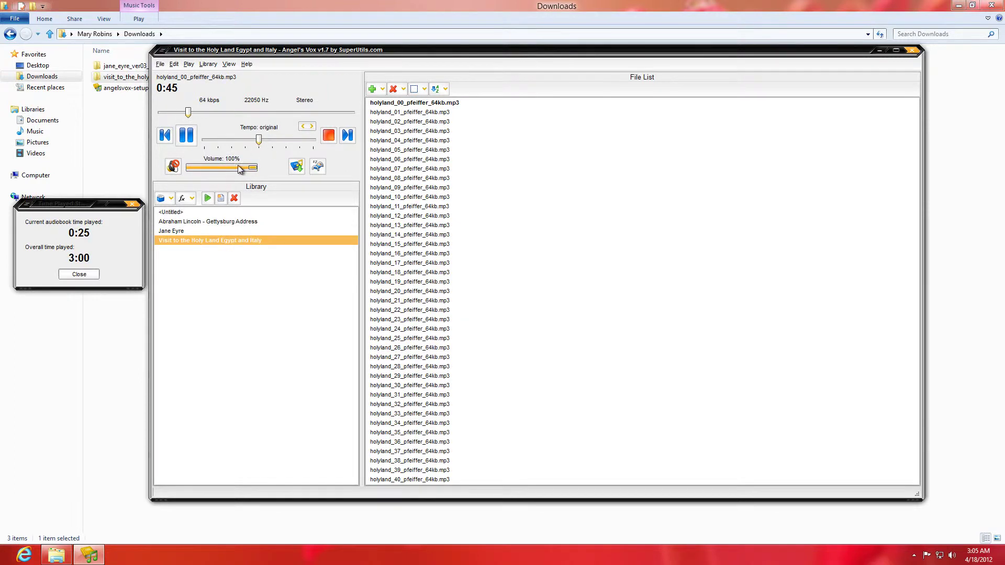
left_click(172, 166)
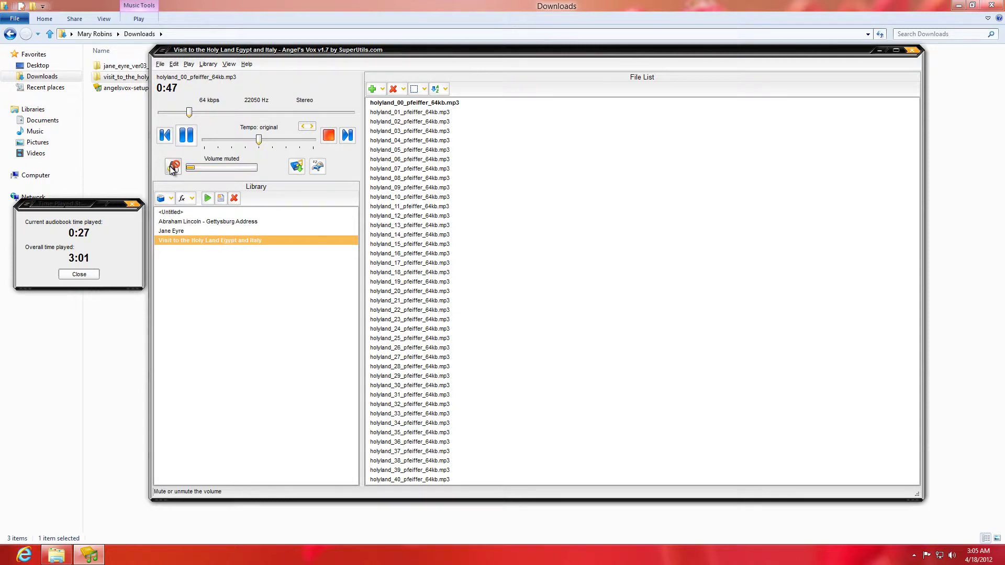
left_click(173, 167)
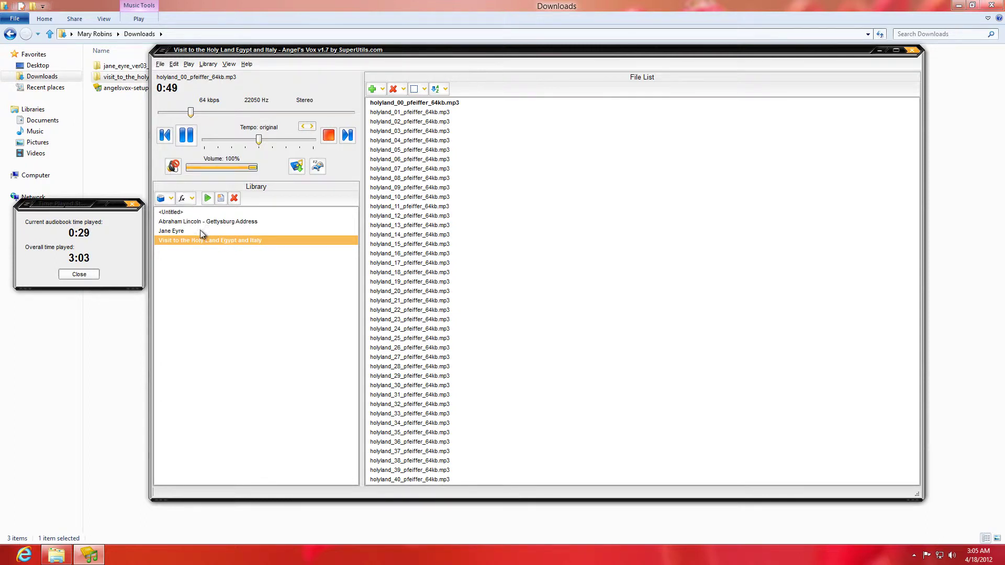
double_click(433, 301)
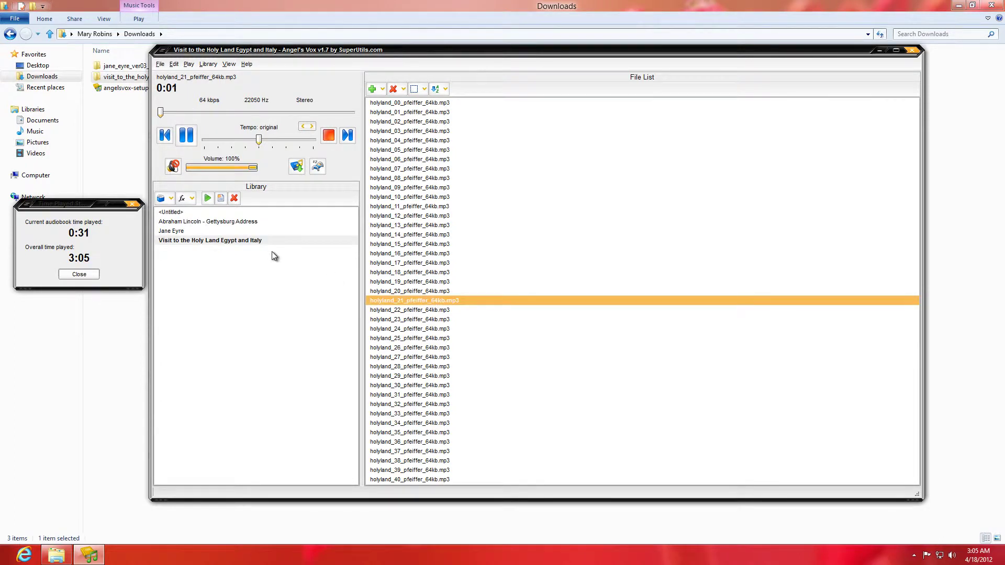
Step: Play the Jane Eyre audiobook from the library
left_click(210, 224)
double_click(212, 231)
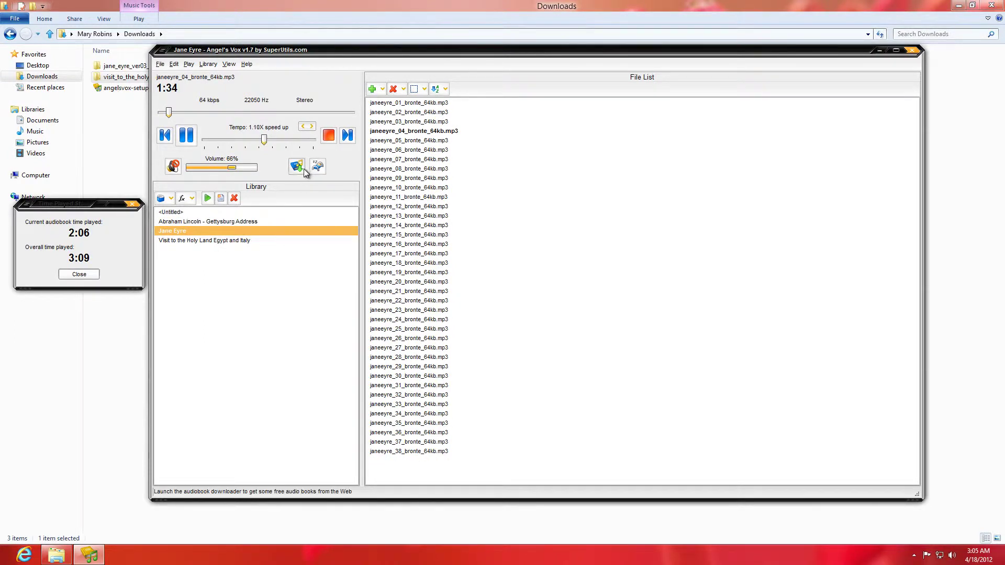
Step: Try the always-on-top mode against the Downloads window, turn it off and bring the player back to the front
left_click(229, 63)
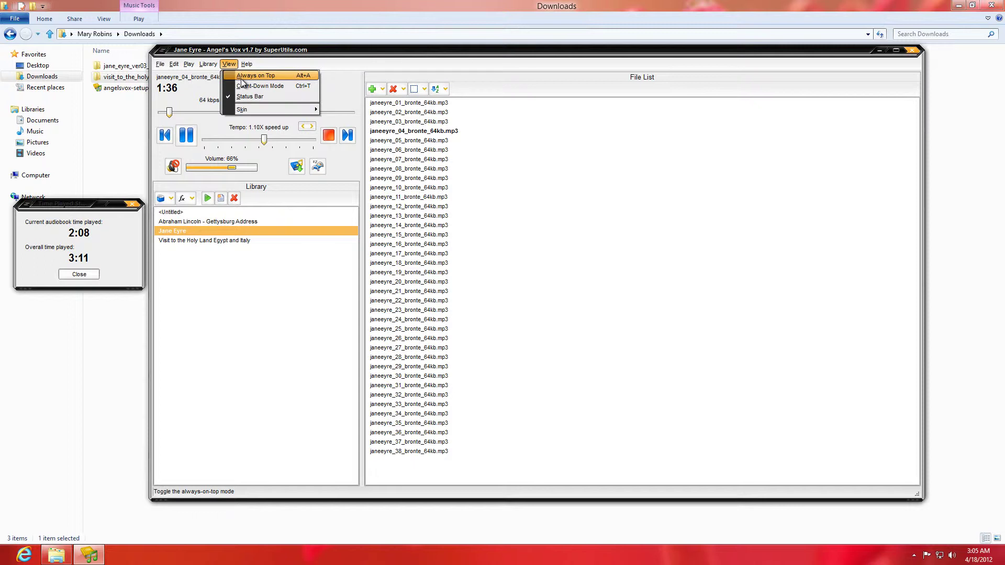
left_click(242, 79)
left_click(115, 122)
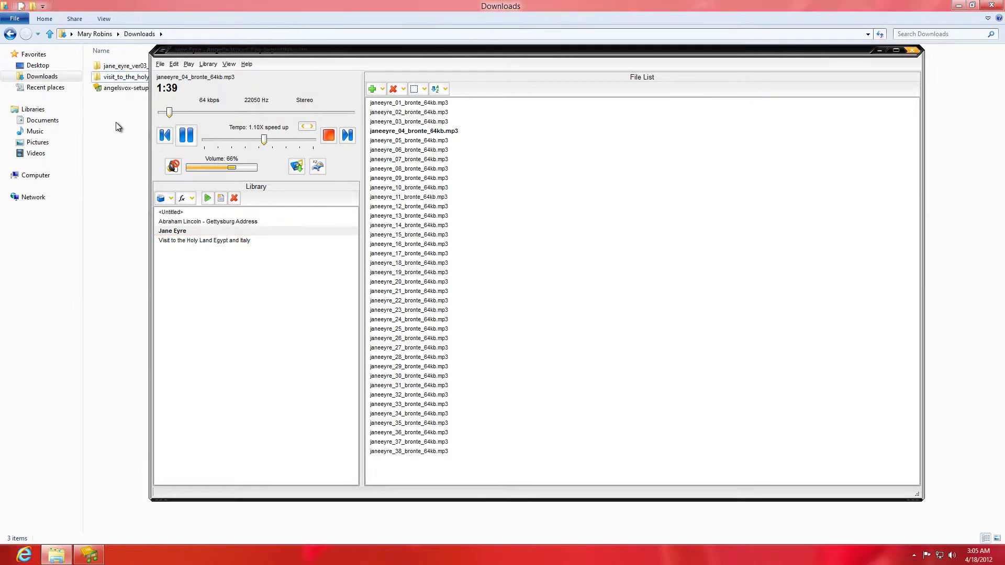
left_click(229, 64)
left_click(241, 79)
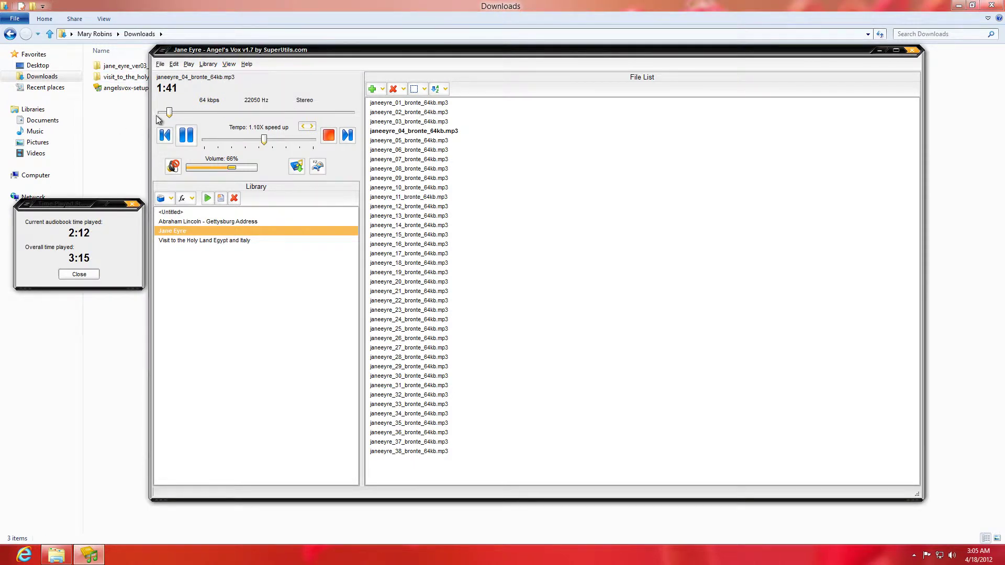
left_click(112, 157)
left_click(90, 552)
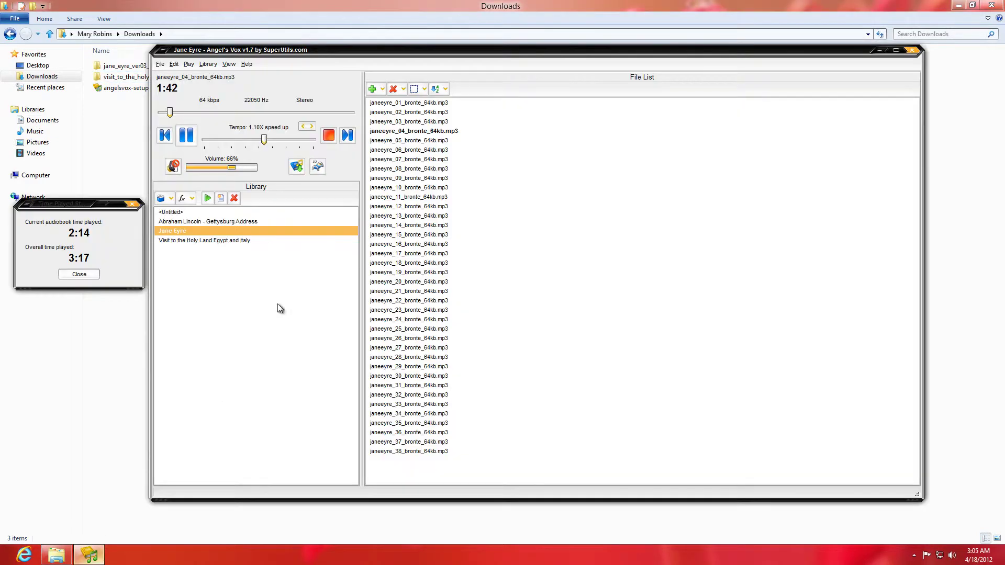
Step: Switch the playback time between count-down and count-up modes, ending on count-up, and close the time-played window
left_click(228, 64)
left_click(244, 87)
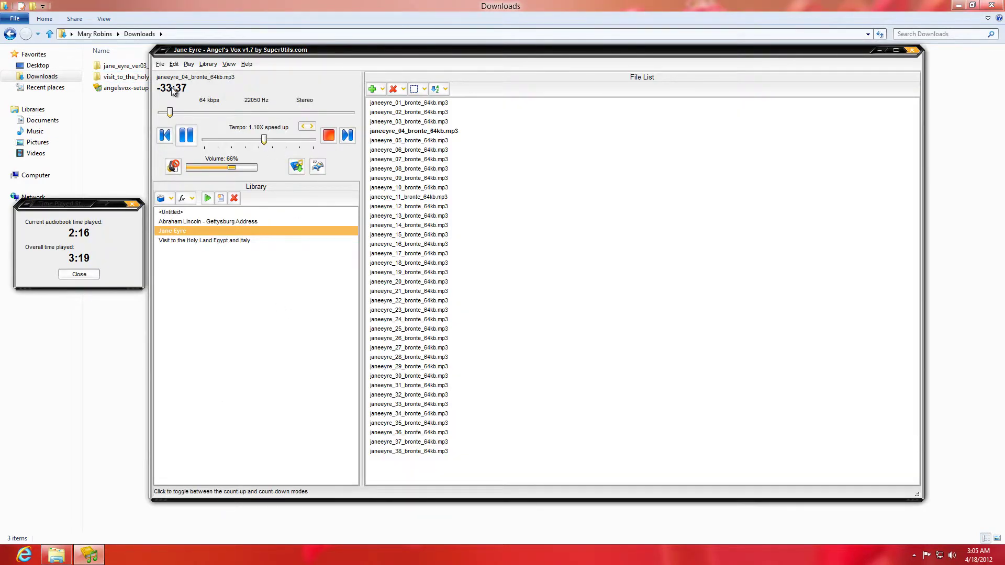
left_click(172, 89)
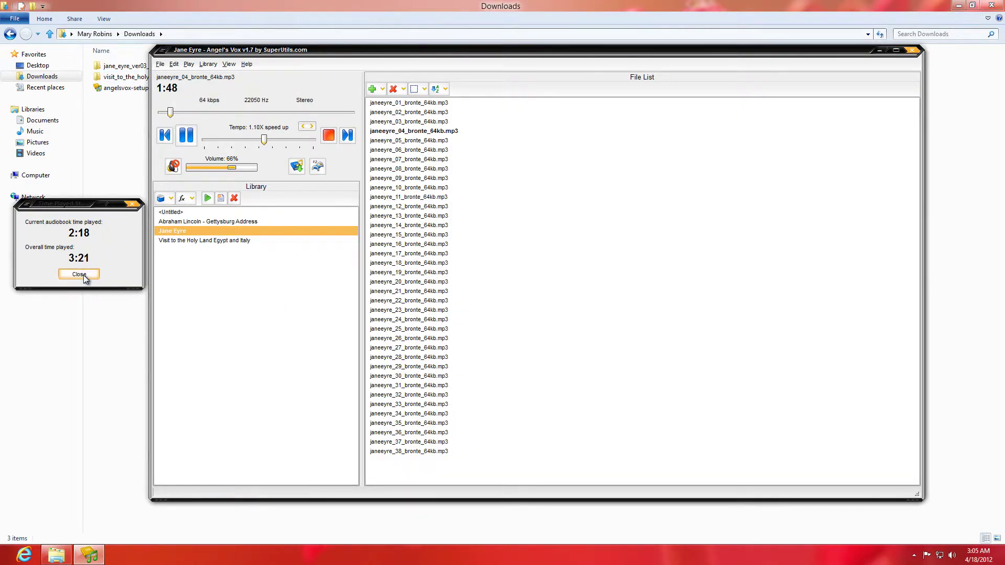
left_click(79, 274)
left_click(173, 89)
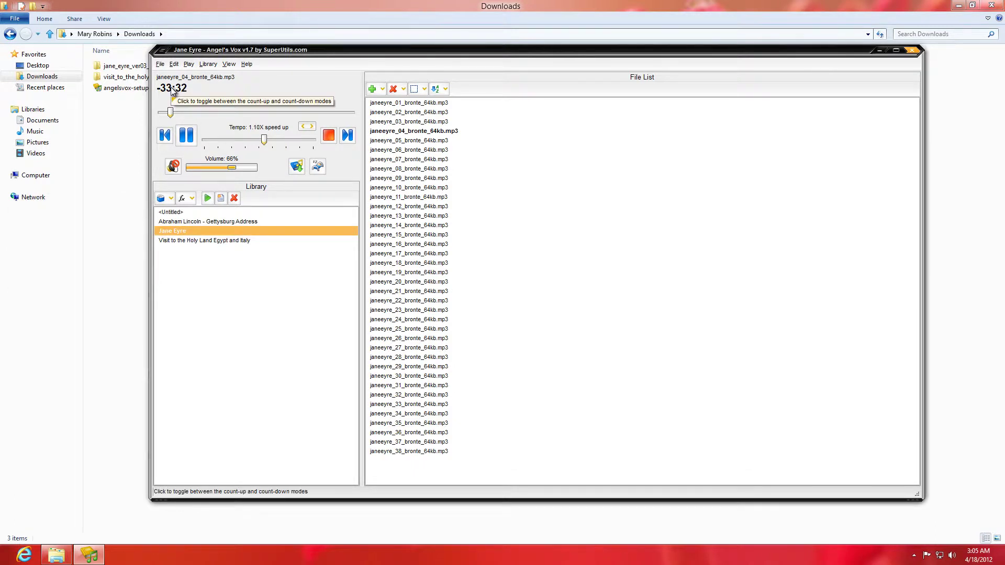
left_click(173, 89)
Step: Apply the Charm skin to the player, followed by the Blue Brilliant skin
left_click(233, 64)
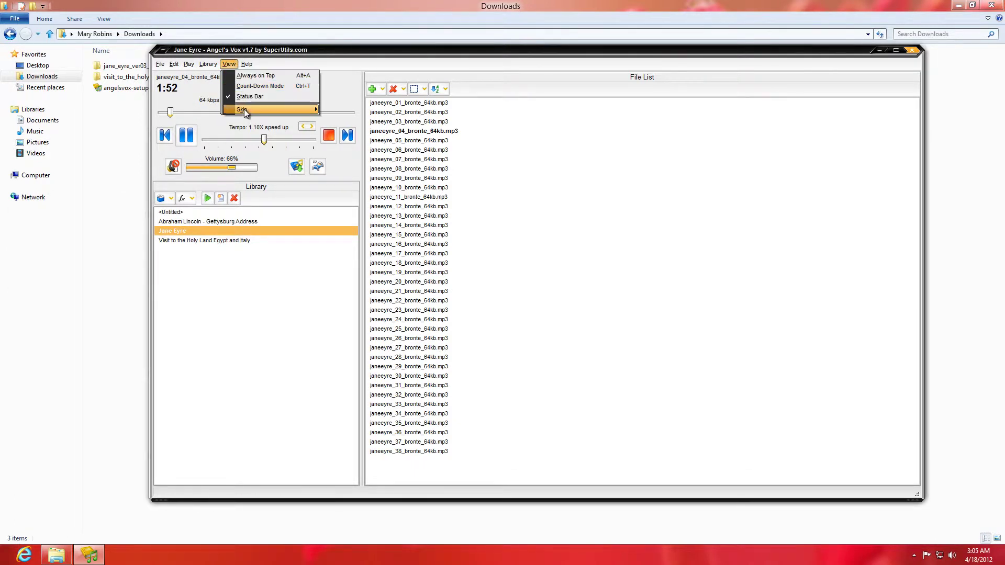
mouse_move(242, 108)
left_click(341, 122)
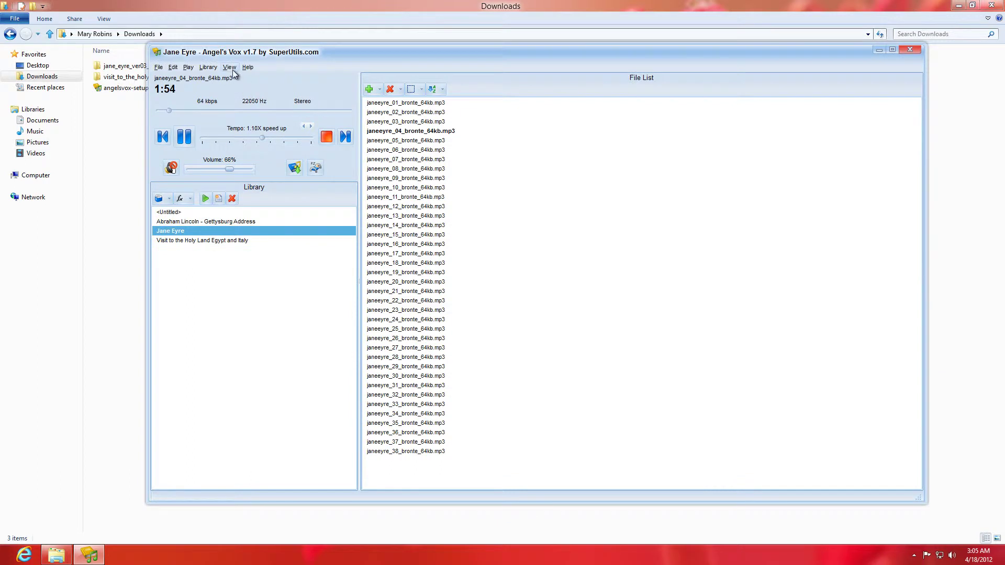
left_click(230, 68)
mouse_move(245, 111)
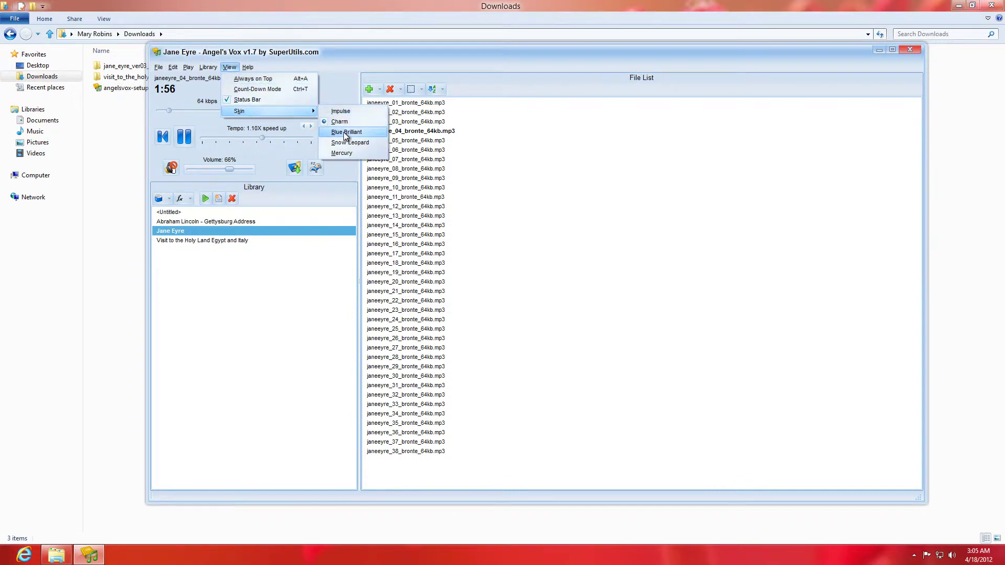
left_click(343, 132)
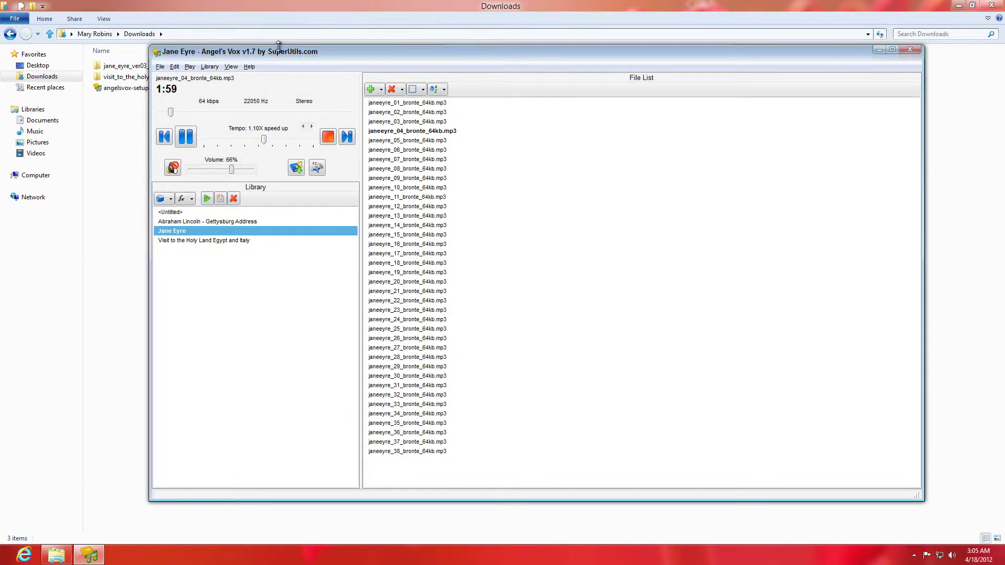
Step: Move the player window up and to the left and enlarge it from its lower corner
left_click_drag(282, 51, 219, 29)
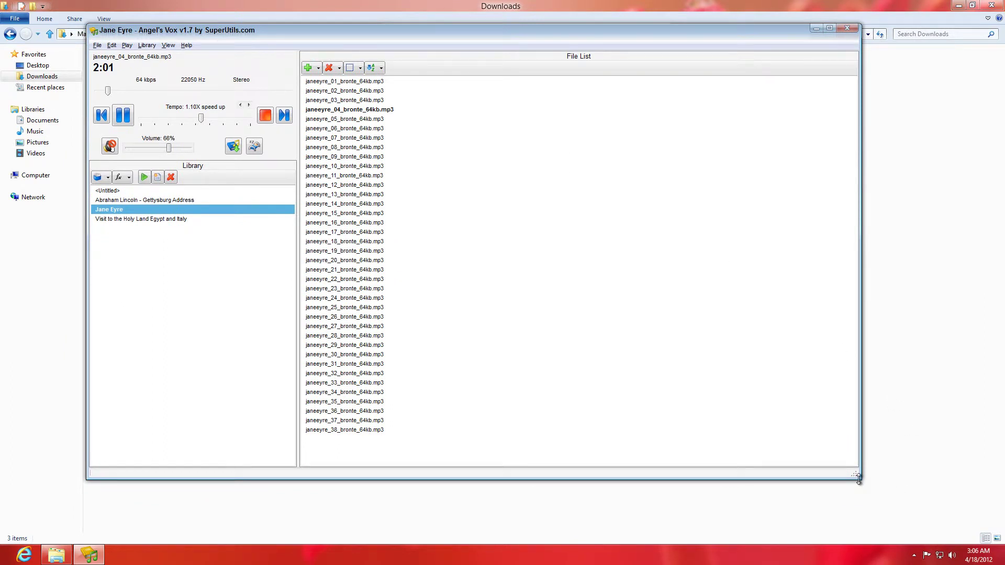
left_click_drag(861, 479, 927, 521)
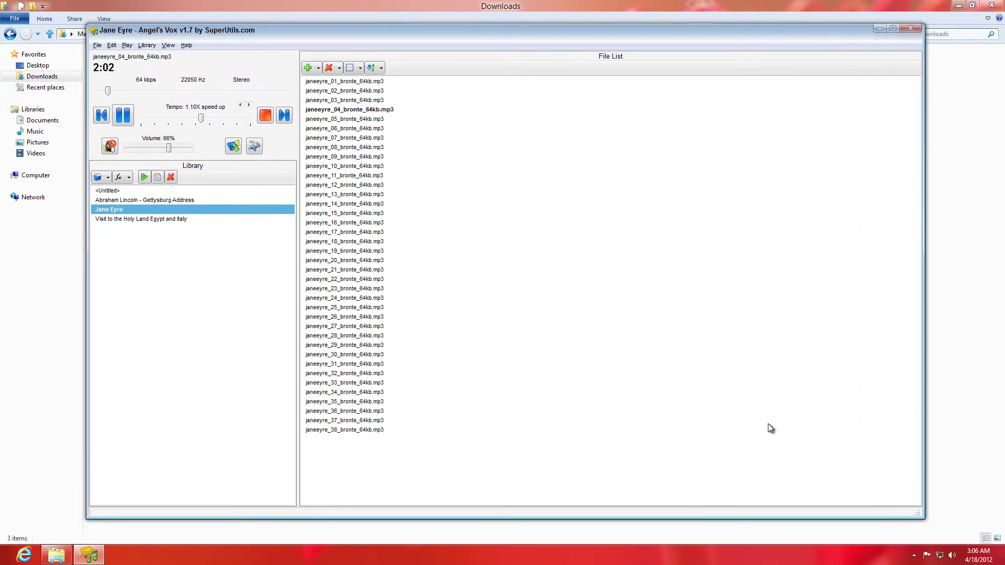
Step: Try the Snow Leopard and Mercury skins and switch the player back to the Impulse skin
left_click(168, 45)
mouse_move(190, 91)
left_click(325, 129)
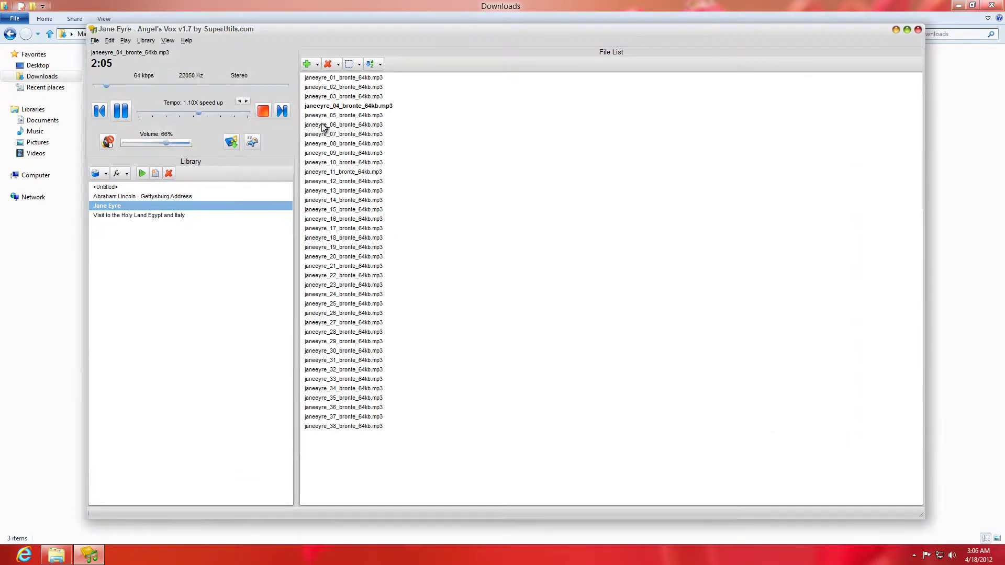
left_click(168, 41)
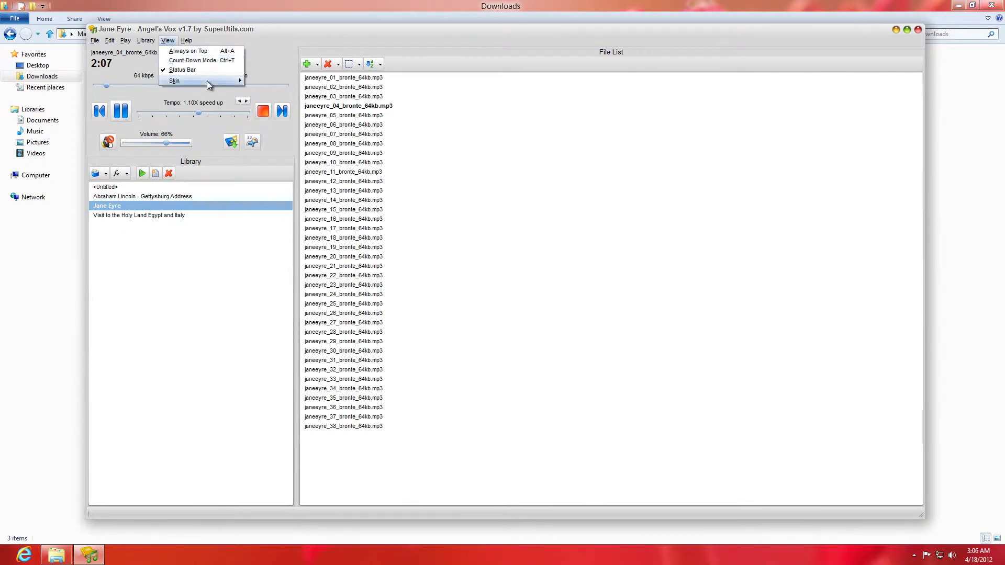
mouse_move(207, 80)
left_click(279, 118)
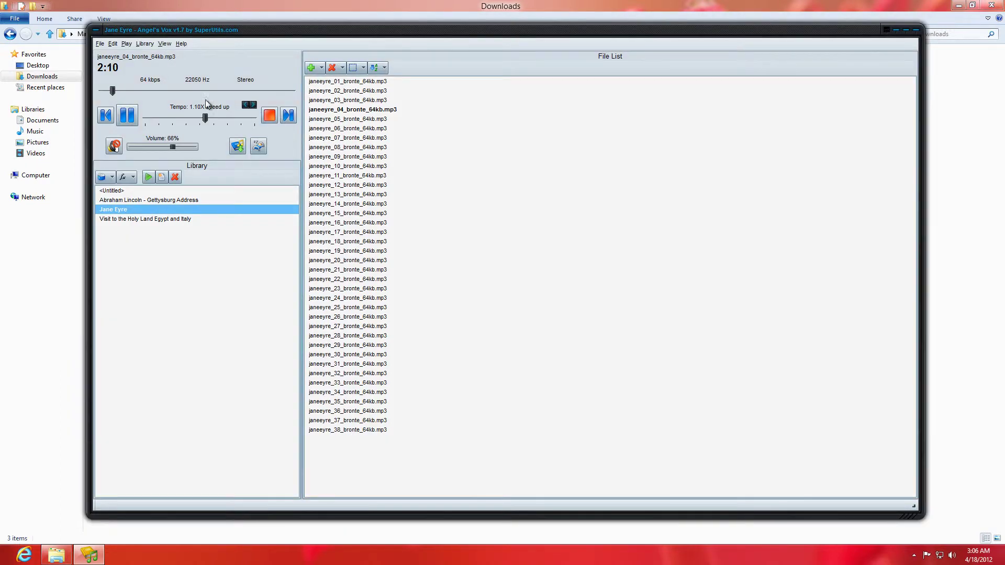
left_click(168, 45)
mouse_move(197, 90)
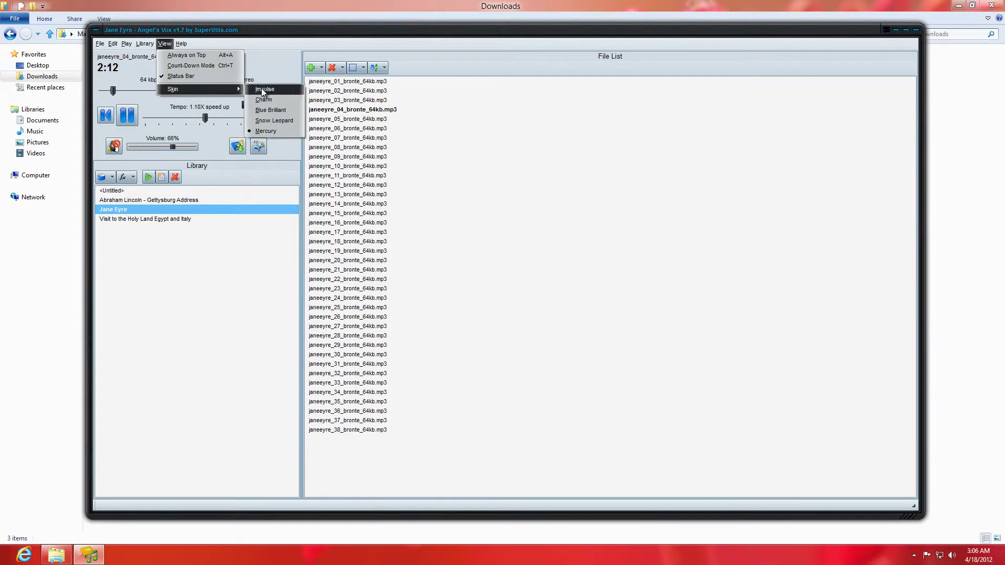
left_click(272, 99)
Step: View the version and registration information about Angel's Vox and close it
left_click(184, 42)
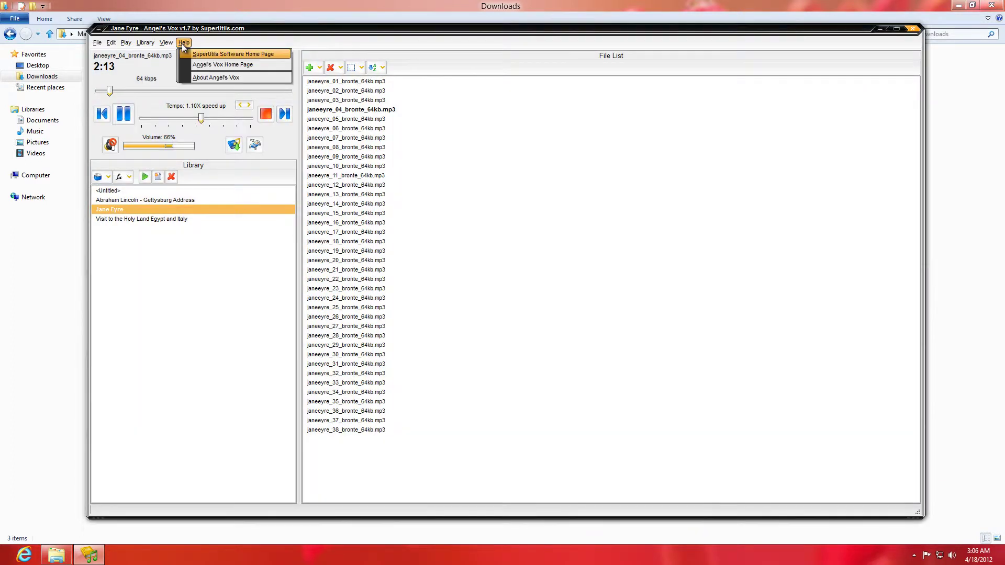
left_click(201, 78)
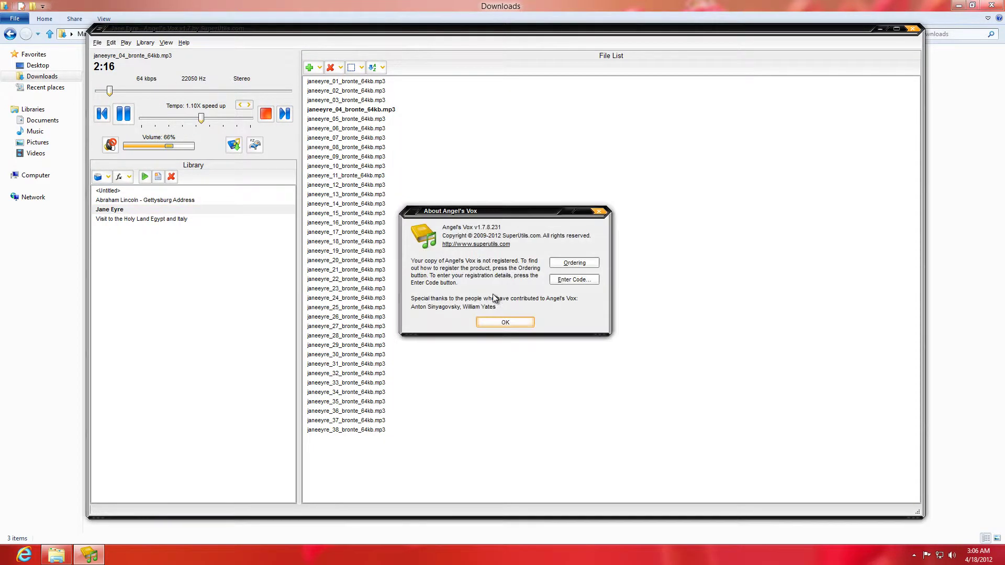
left_click(506, 323)
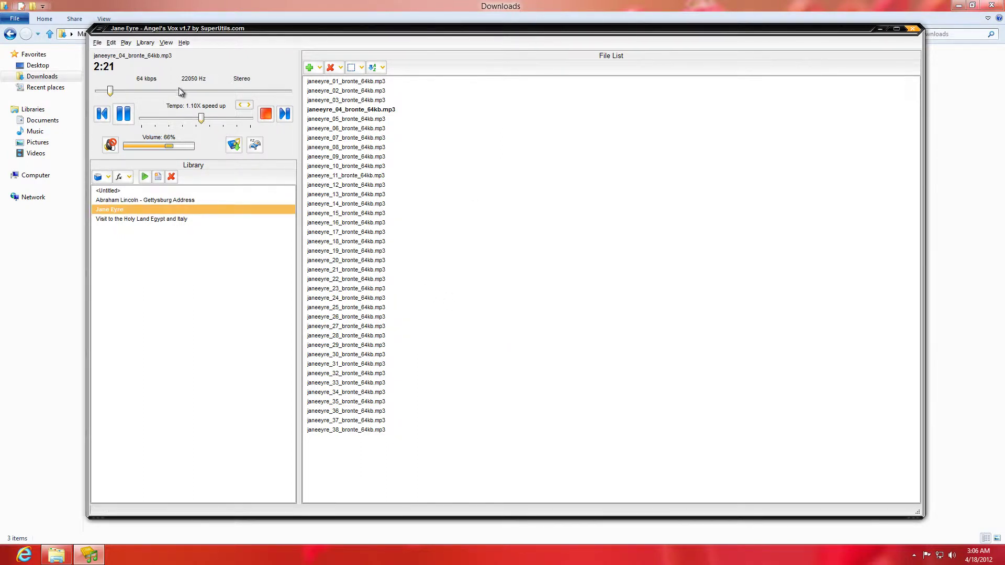
Step: Set the sleep timer to shut down Windows at 03:07:00 on 4/18/2012, without lowering the volume level beforehand
left_click(255, 145)
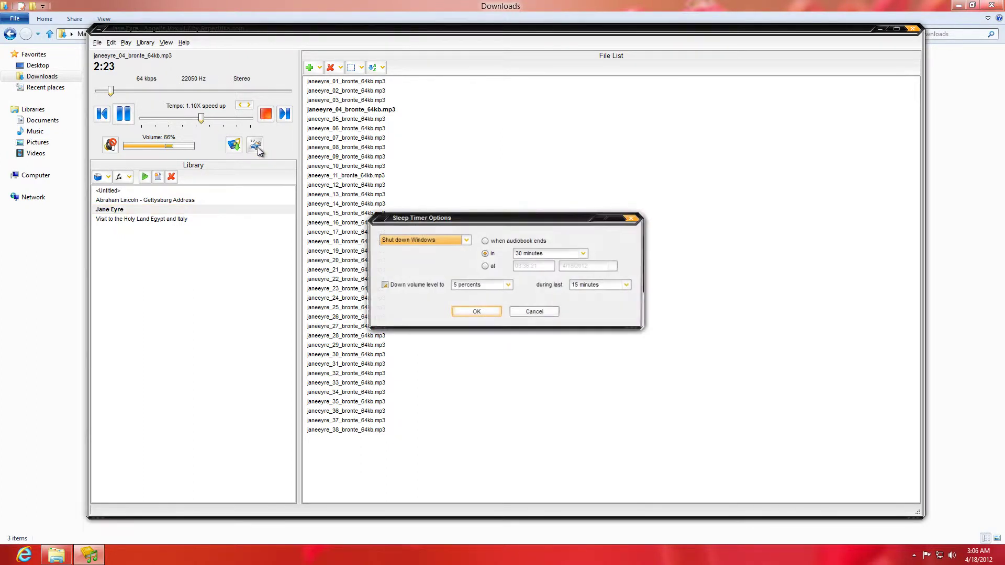
left_click(425, 246)
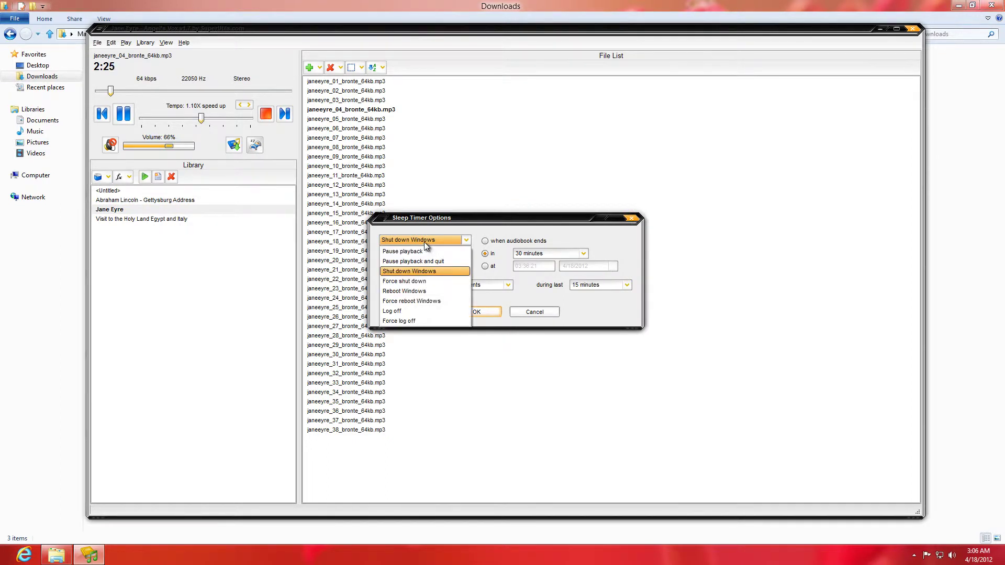
left_click(425, 242)
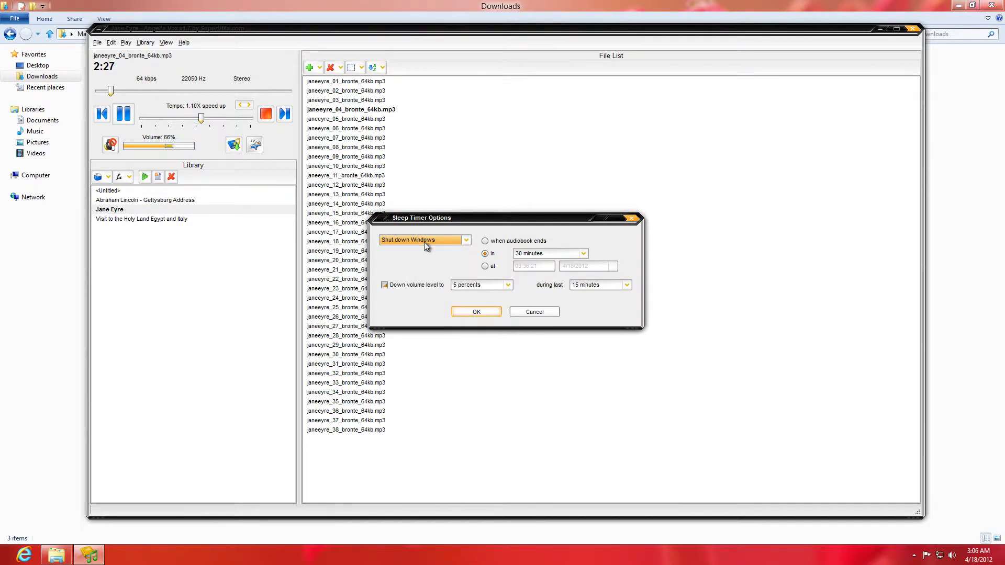
left_click(491, 267)
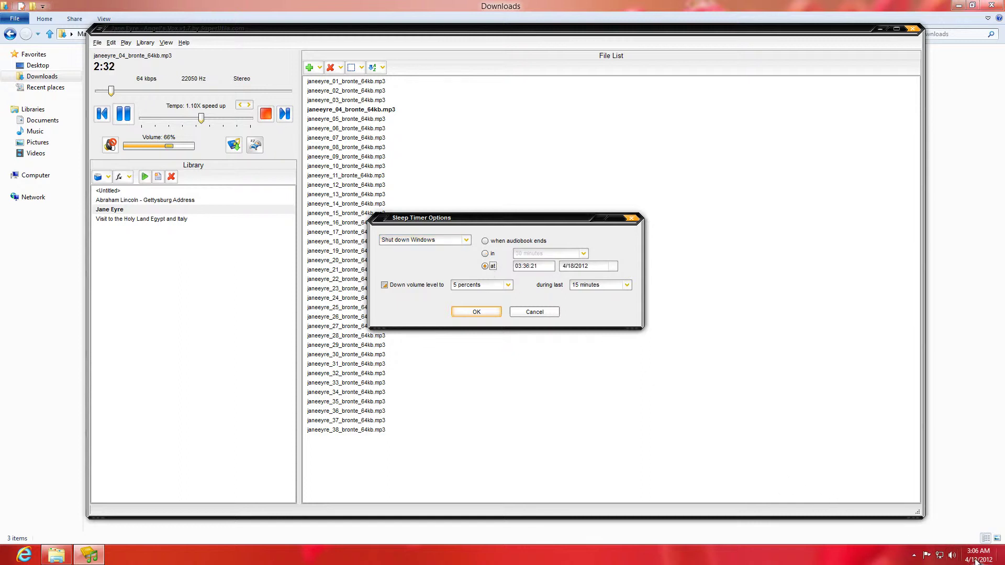
left_click(525, 265)
left_click(527, 265)
type("0700")
left_click(414, 284)
left_click(466, 312)
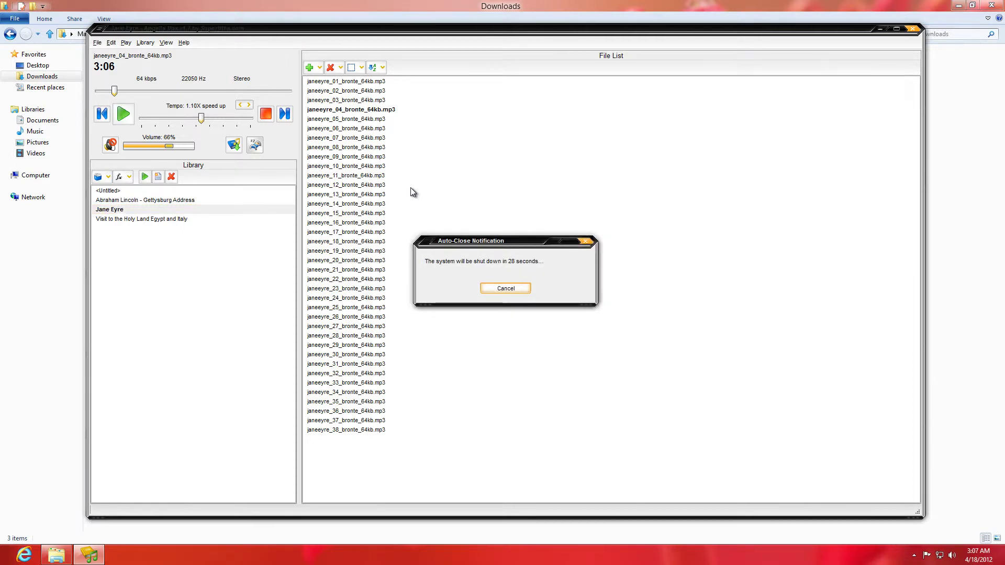
Step: Close the Downloads window and move the Auto-Close Notification aside over the player window
left_click_drag(514, 245, 450, 218)
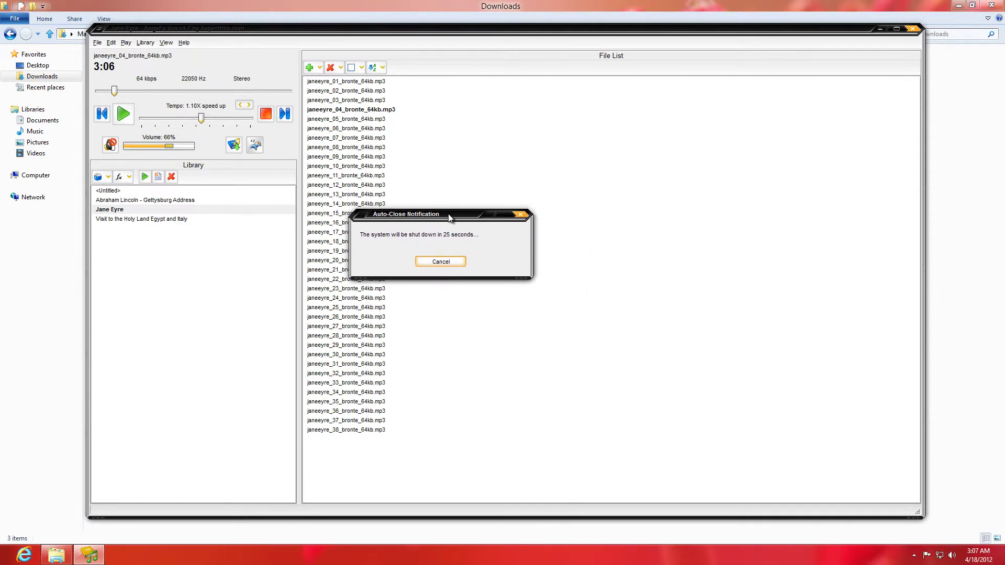
left_click(57, 554)
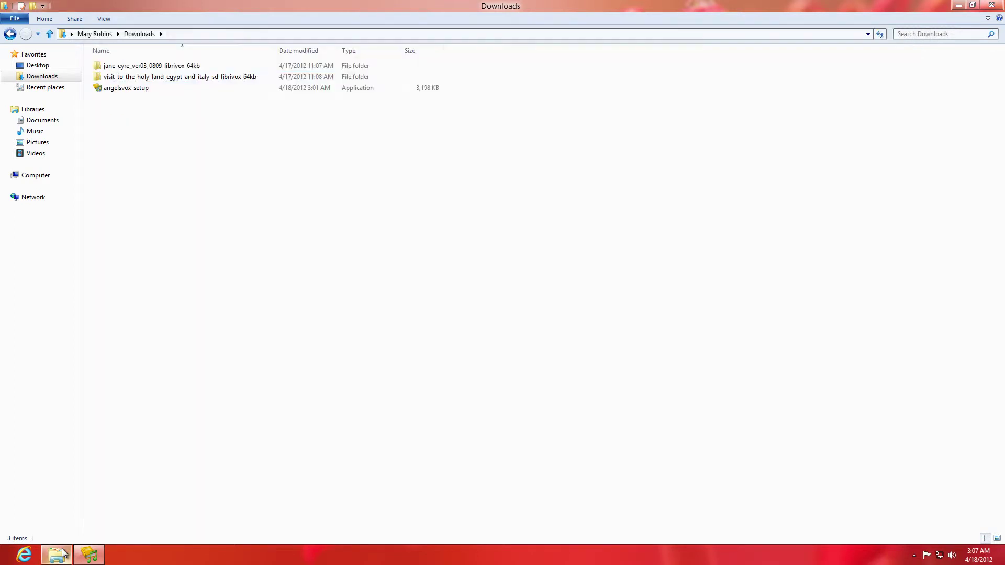
left_click(990, 5)
left_click(453, 218)
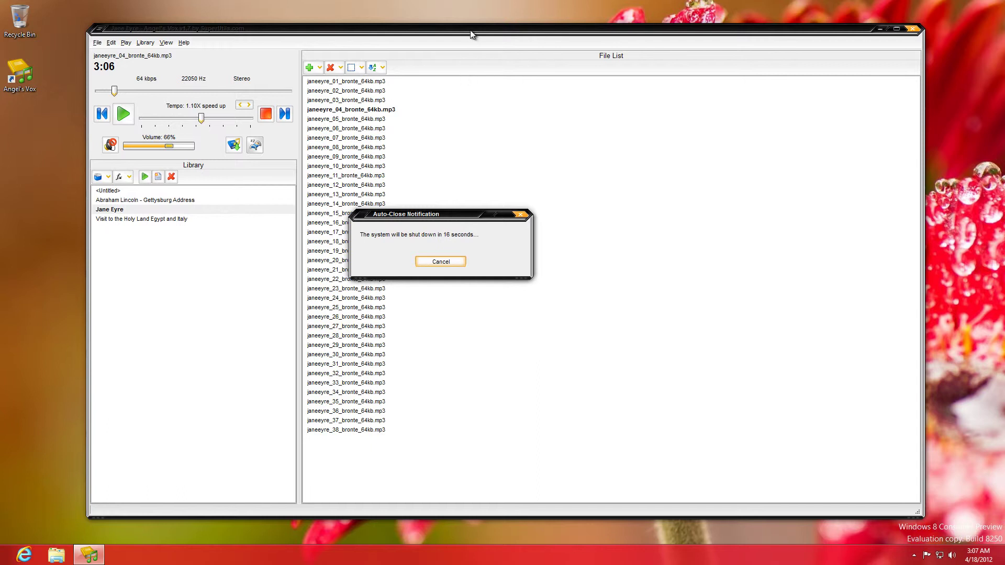
left_click_drag(470, 215, 328, 240)
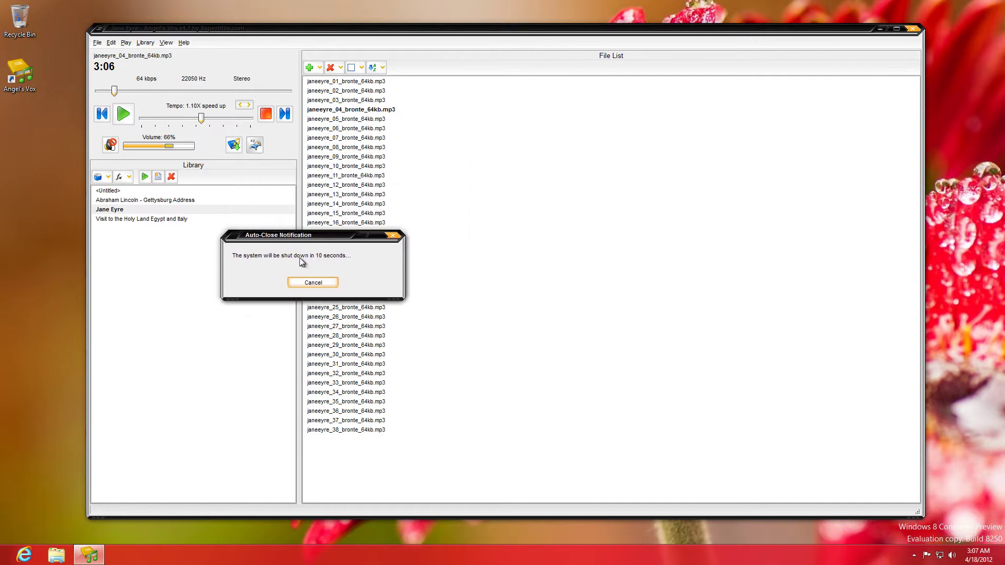